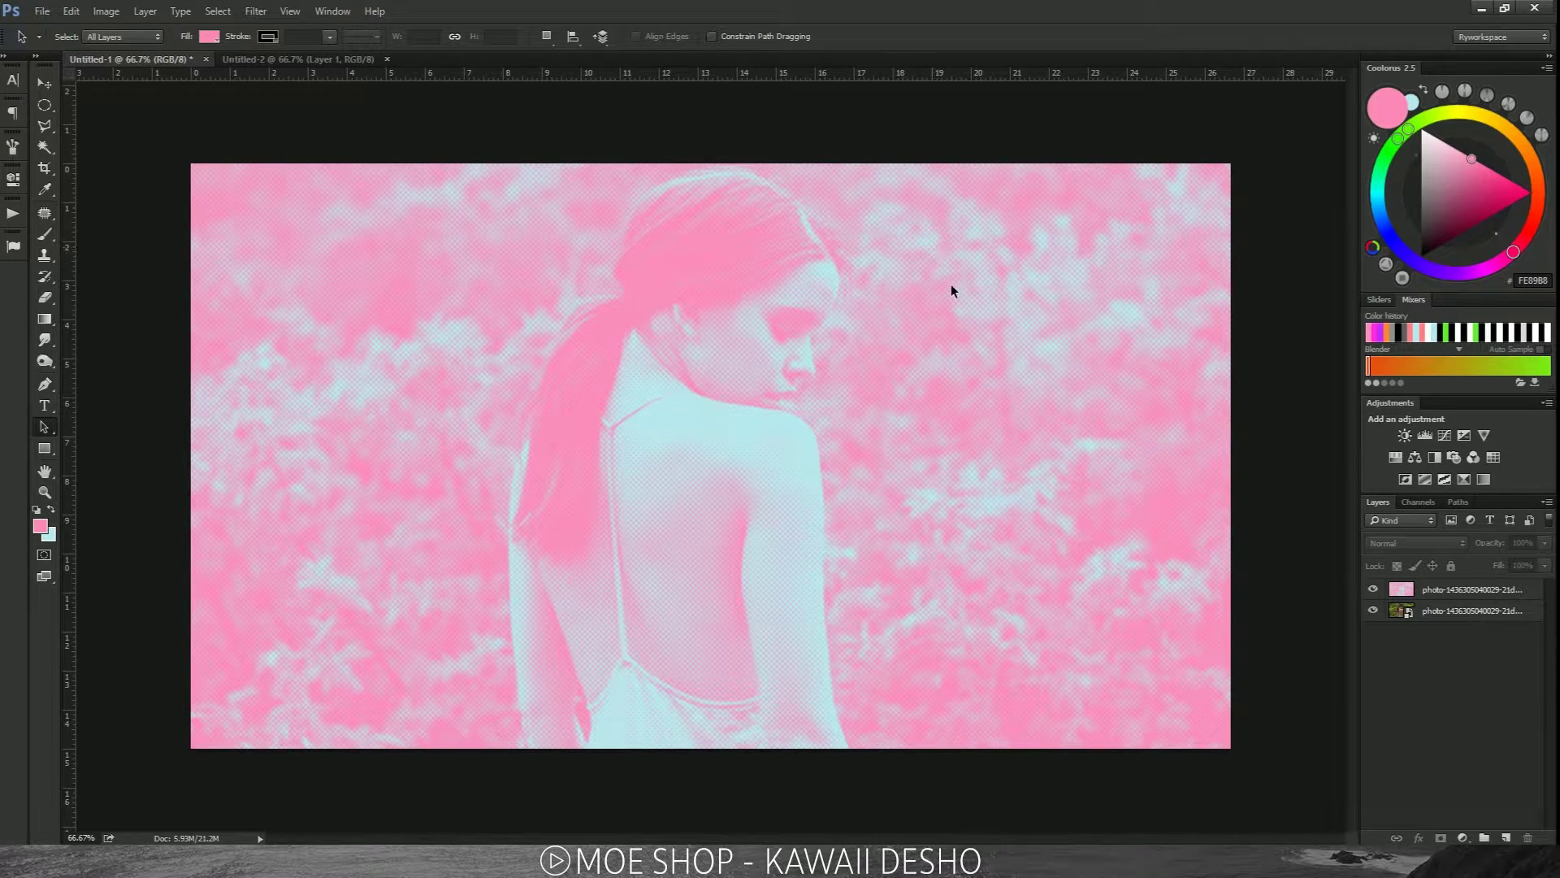
drag(1233, 158, 186, 754)
mouse_move(185, 159)
mouse_down()
mouse_move(1152, 609)
mouse_move(1231, 704)
mouse_move(1238, 754)
mouse_move(689, 343)
mouse_move(173, 149)
mouse_move(195, 160)
mouse_up()
scroll(681, 538, up, 1)
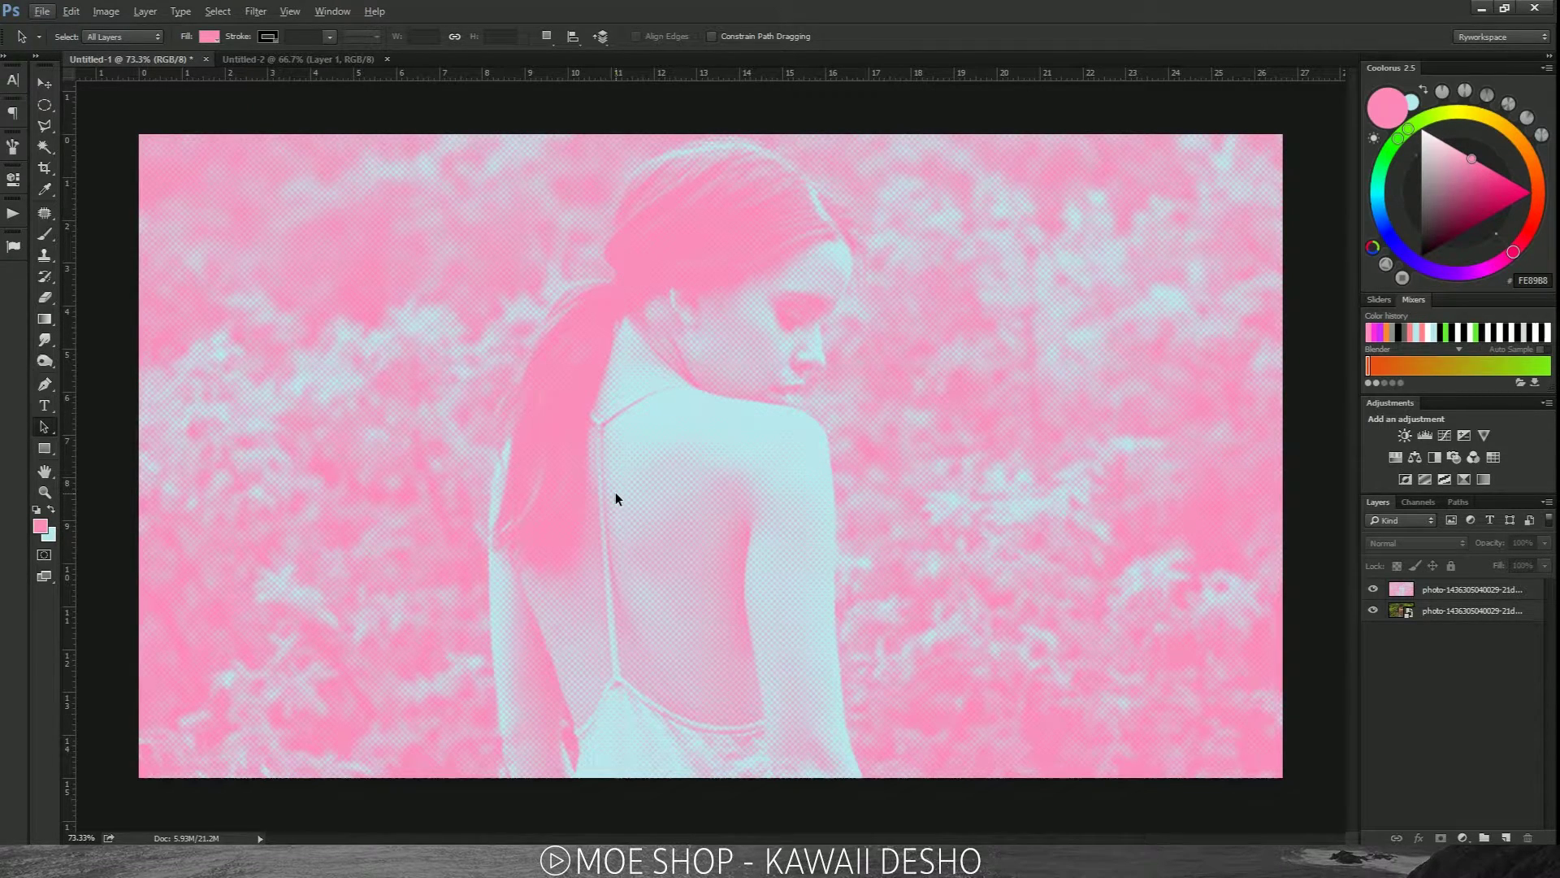
scroll(616, 497, up, 2)
scroll(618, 498, down, 3)
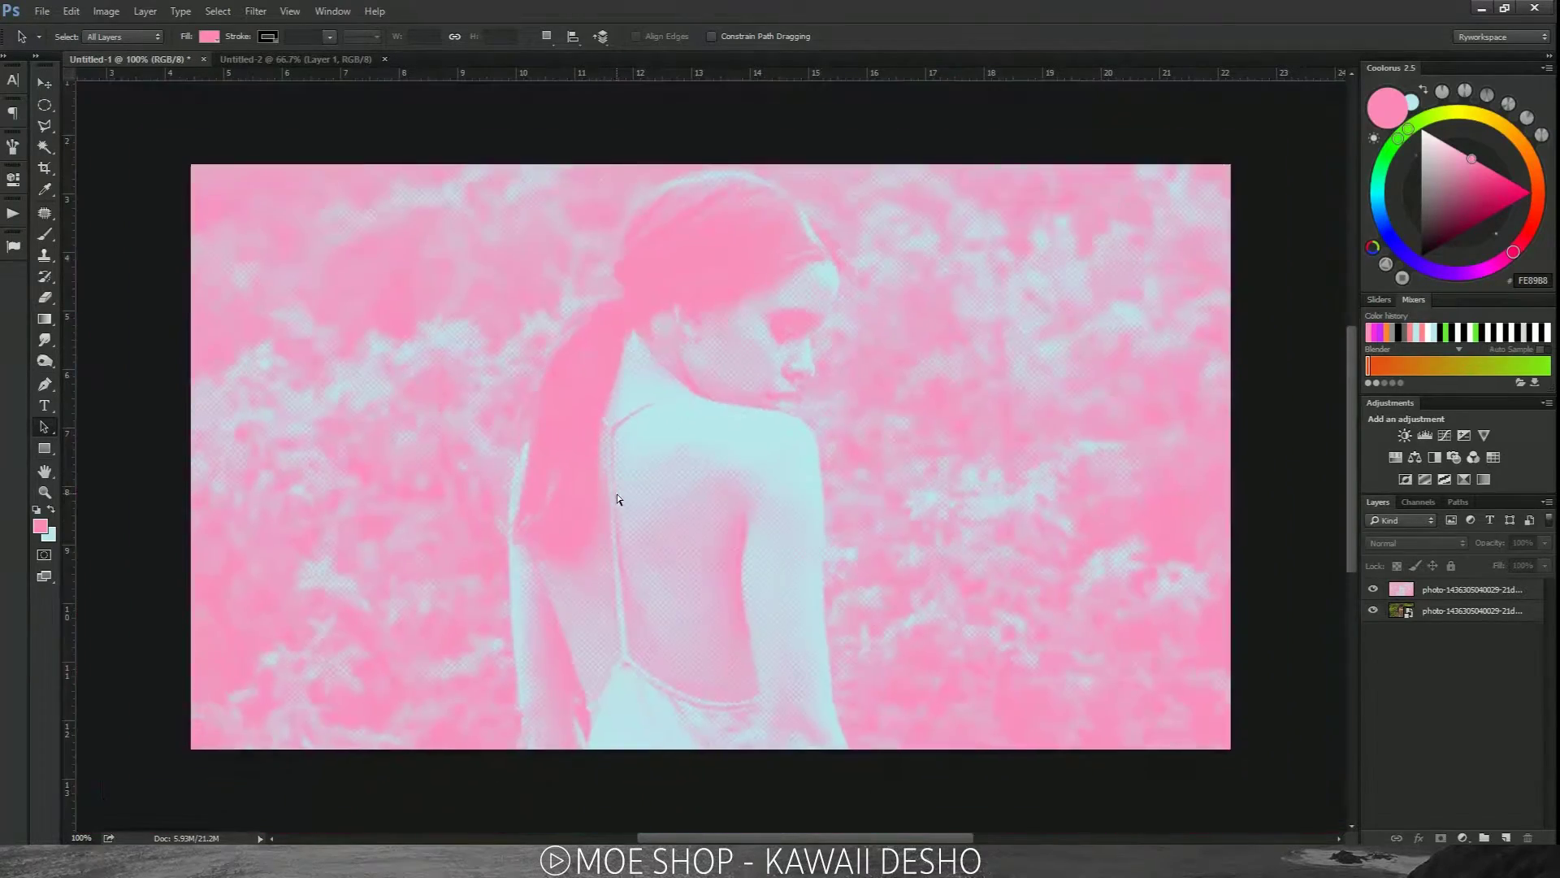
Place the portrait photo in the Untitled-2 document and scale it to cover the whole canvas
click(318, 60)
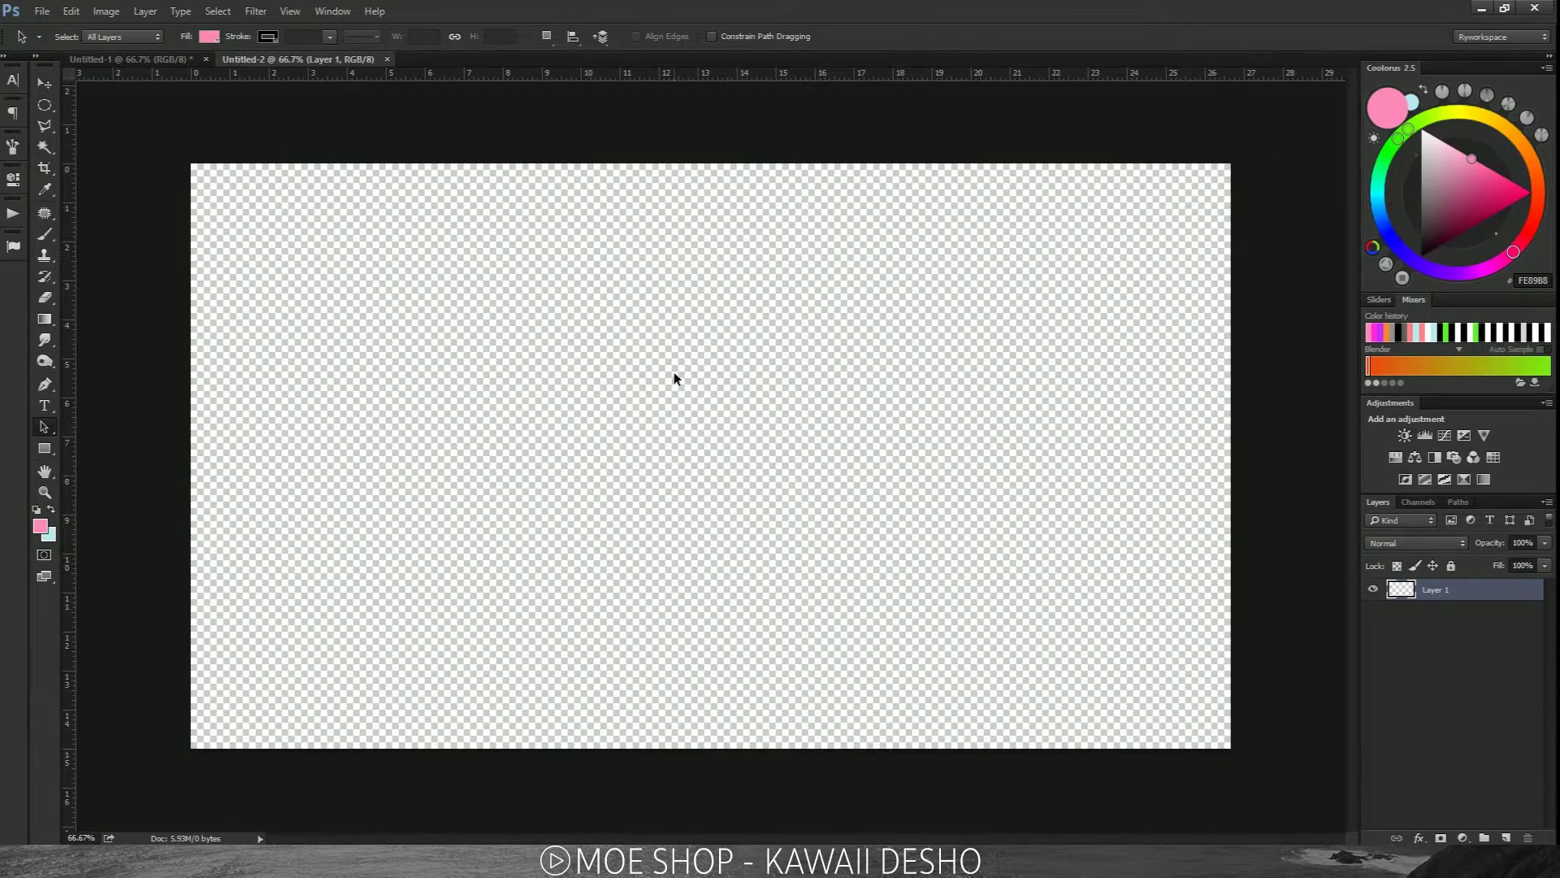
click(171, 780)
drag(817, 479, 1044, 475)
drag(1102, 194, 1261, 138)
key(a)
key(Return)
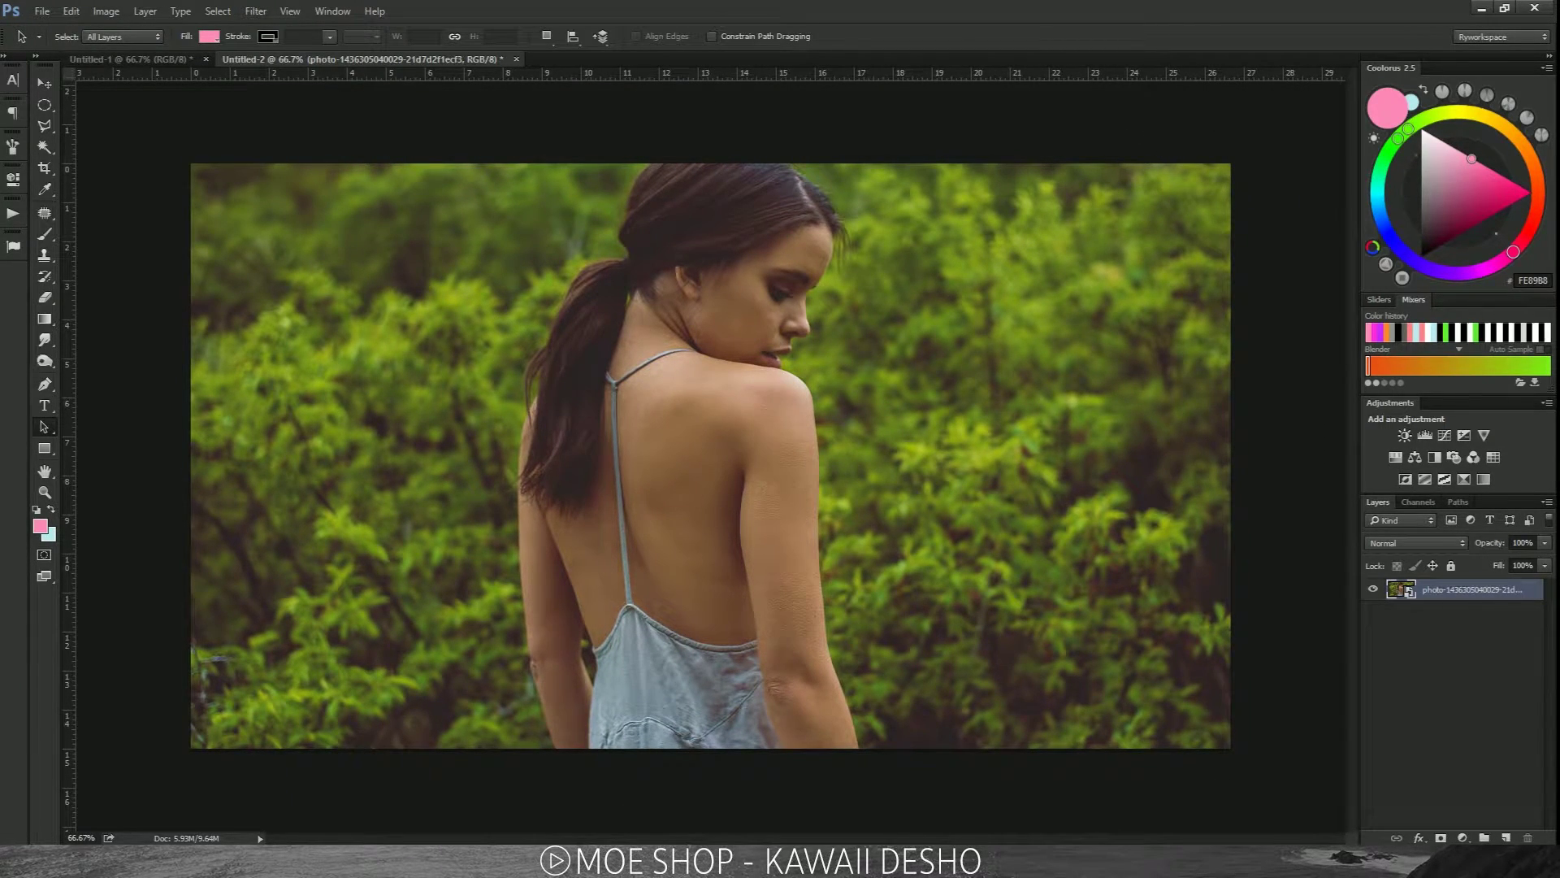
Duplicate the placed photo layer
click(626, 358)
key(ctrl+minus)
key(ctrl+plus)
click(1501, 587)
key(ctrl+j)
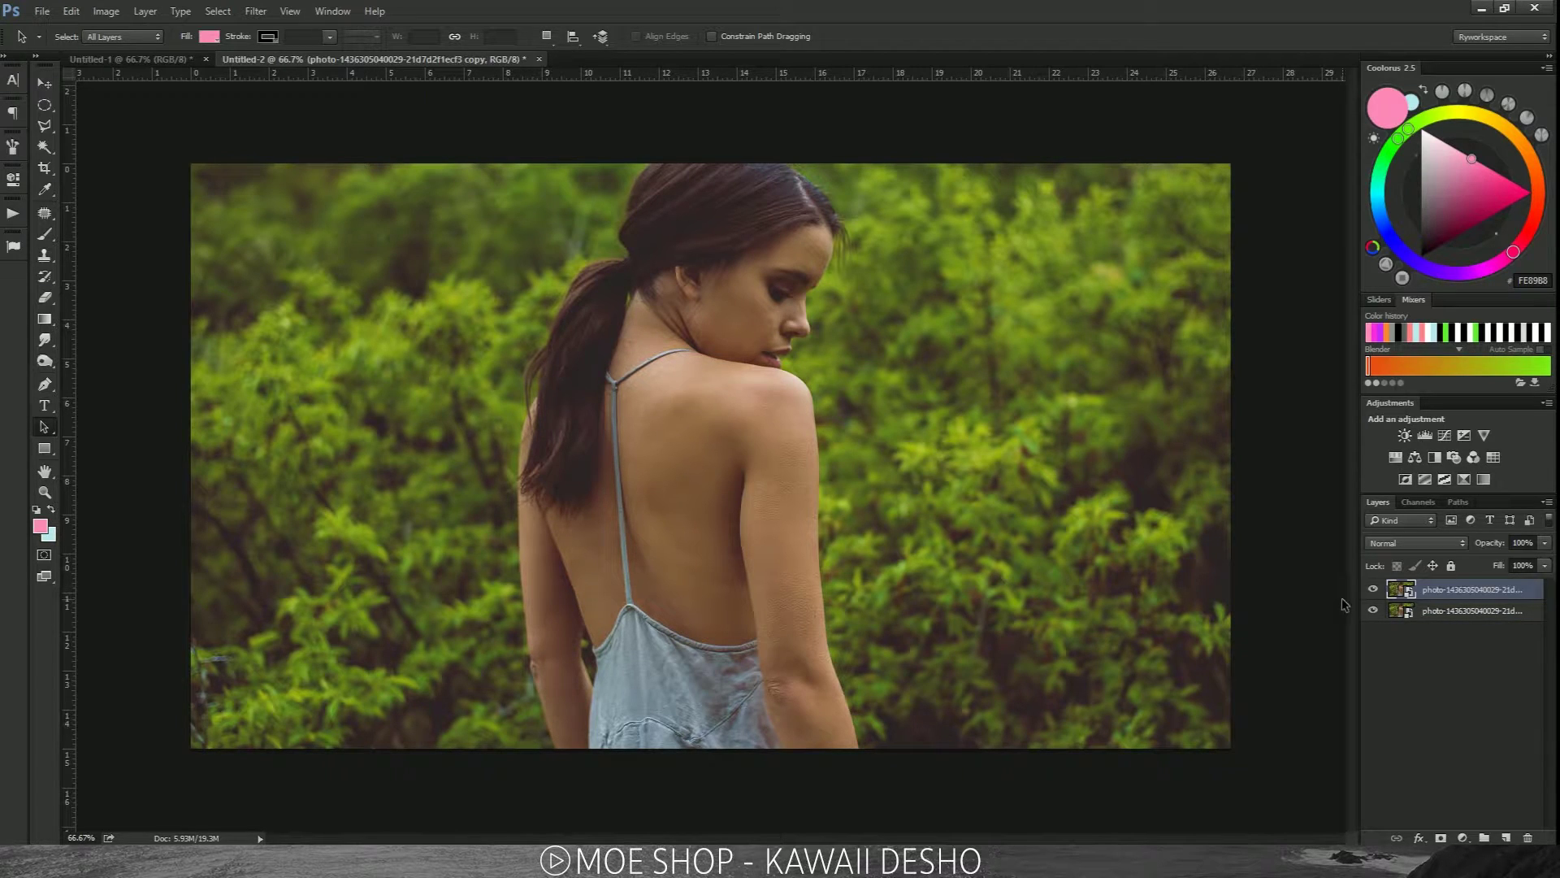
key(ctrl+z)
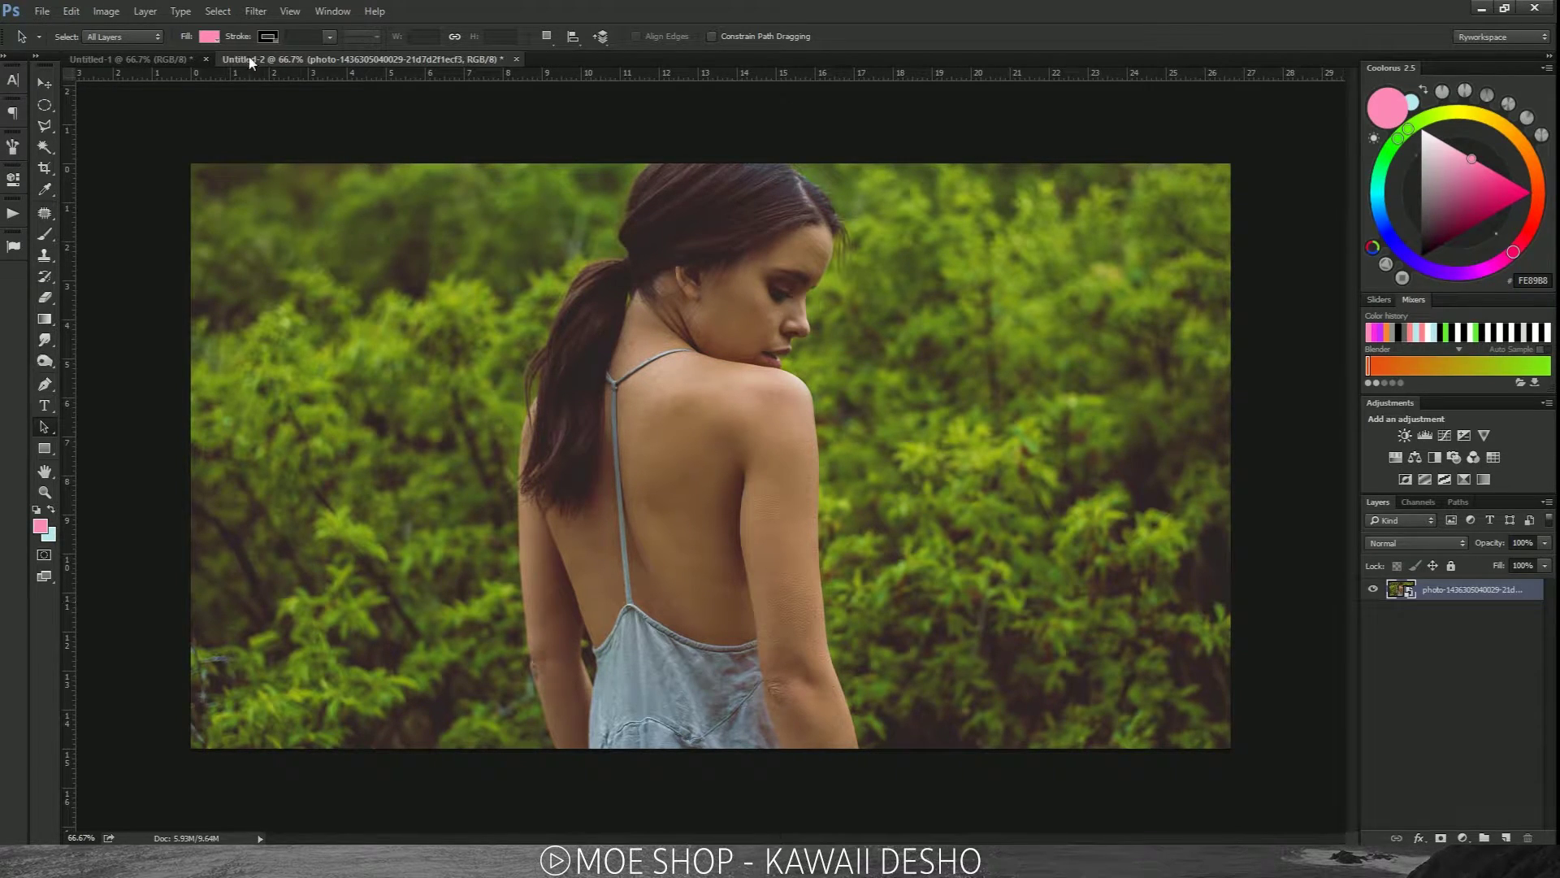
key(ctrl+j)
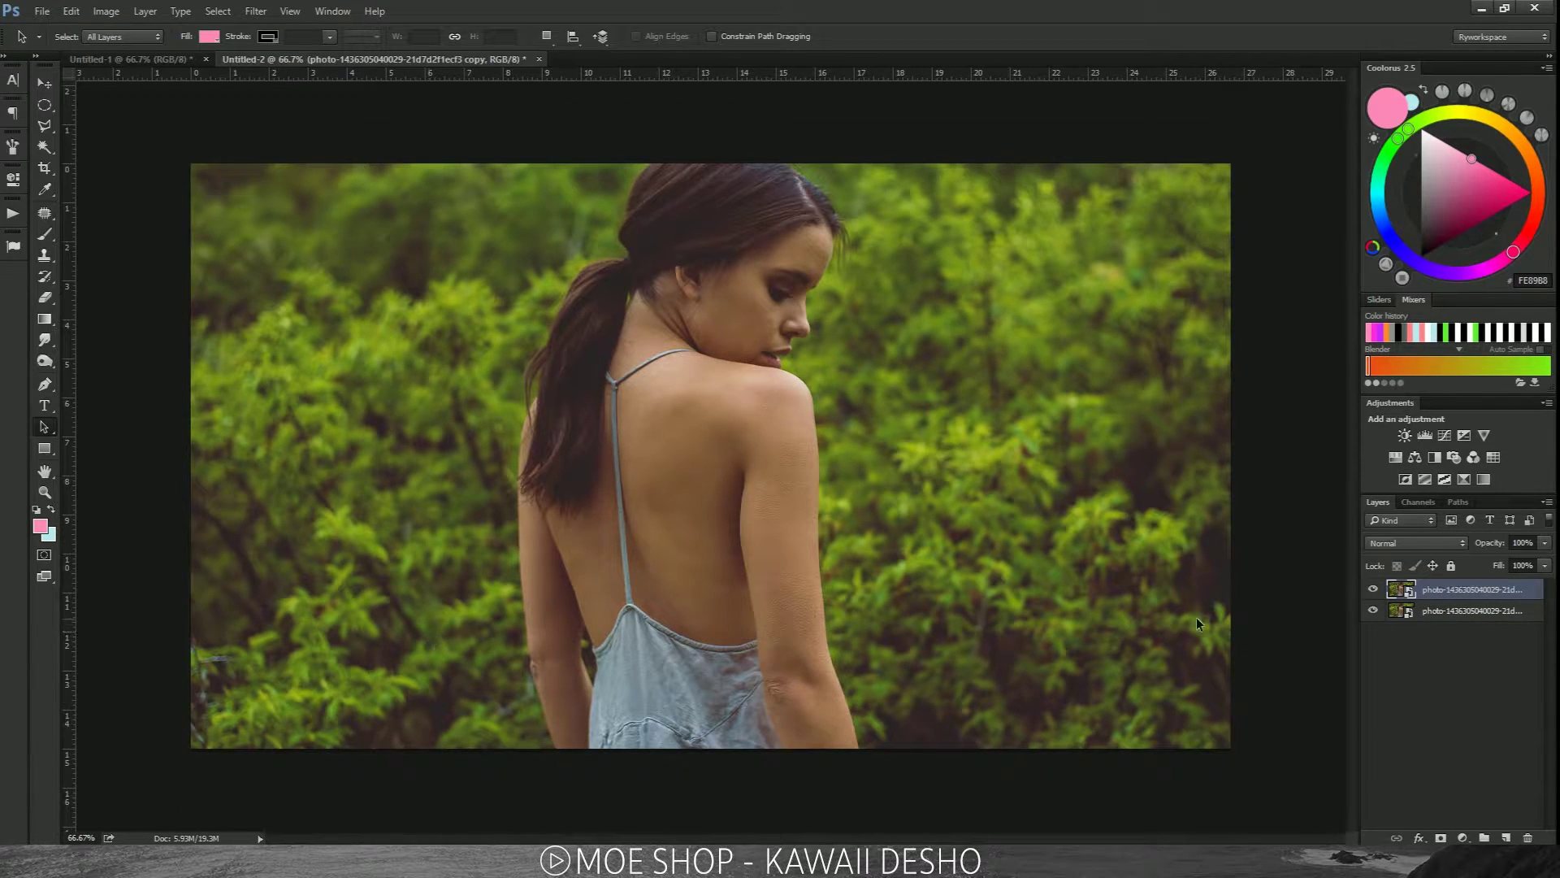
Hide the original photo layer and rasterize the duplicate above it
click(1373, 610)
right_click(1512, 593)
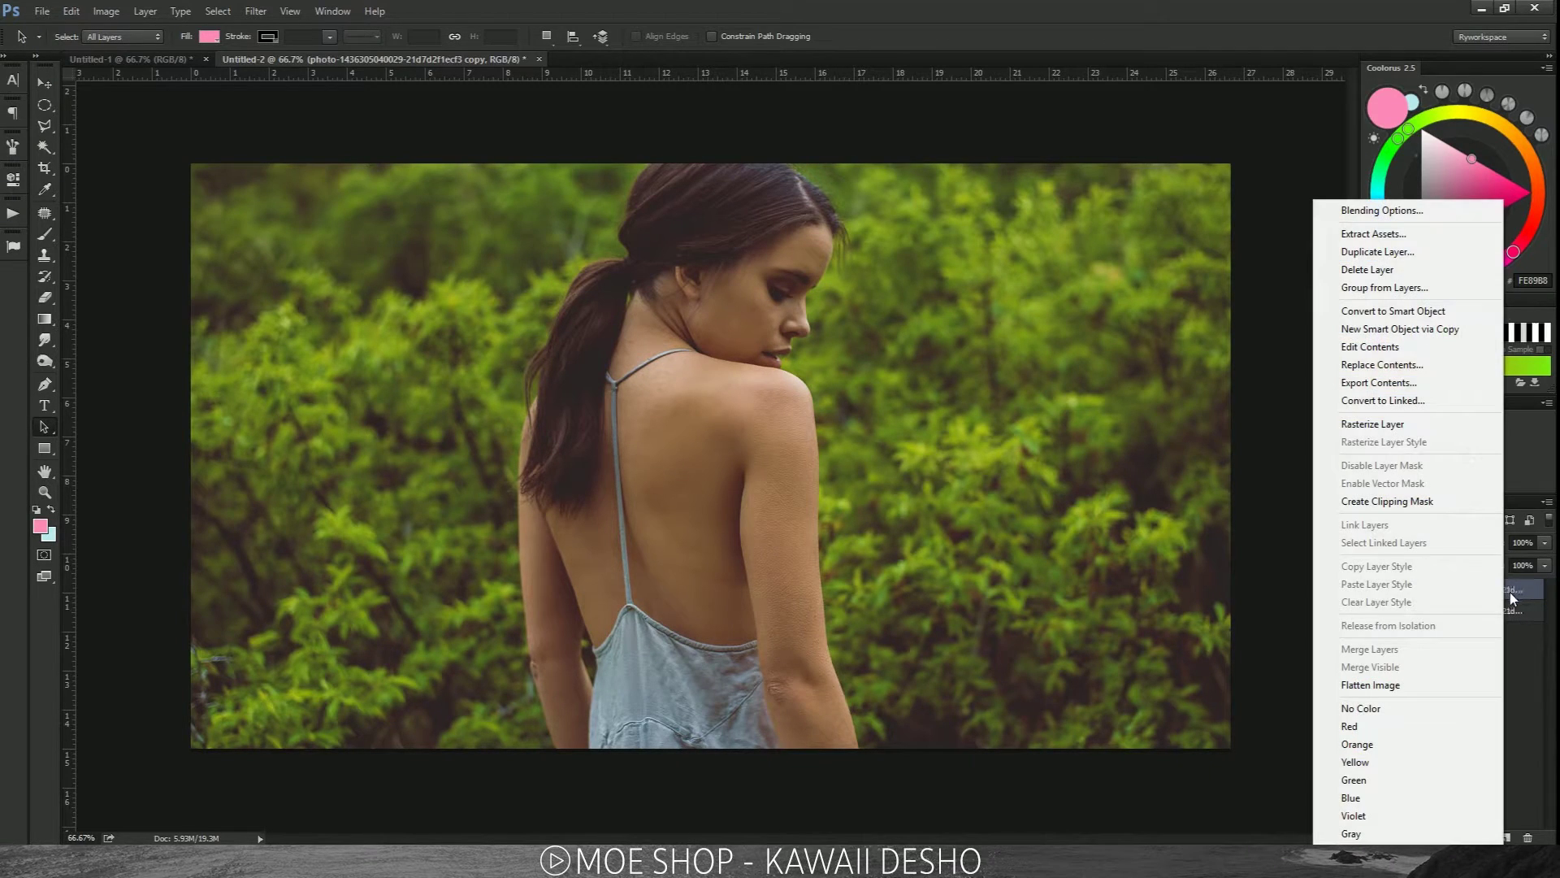
click(1434, 432)
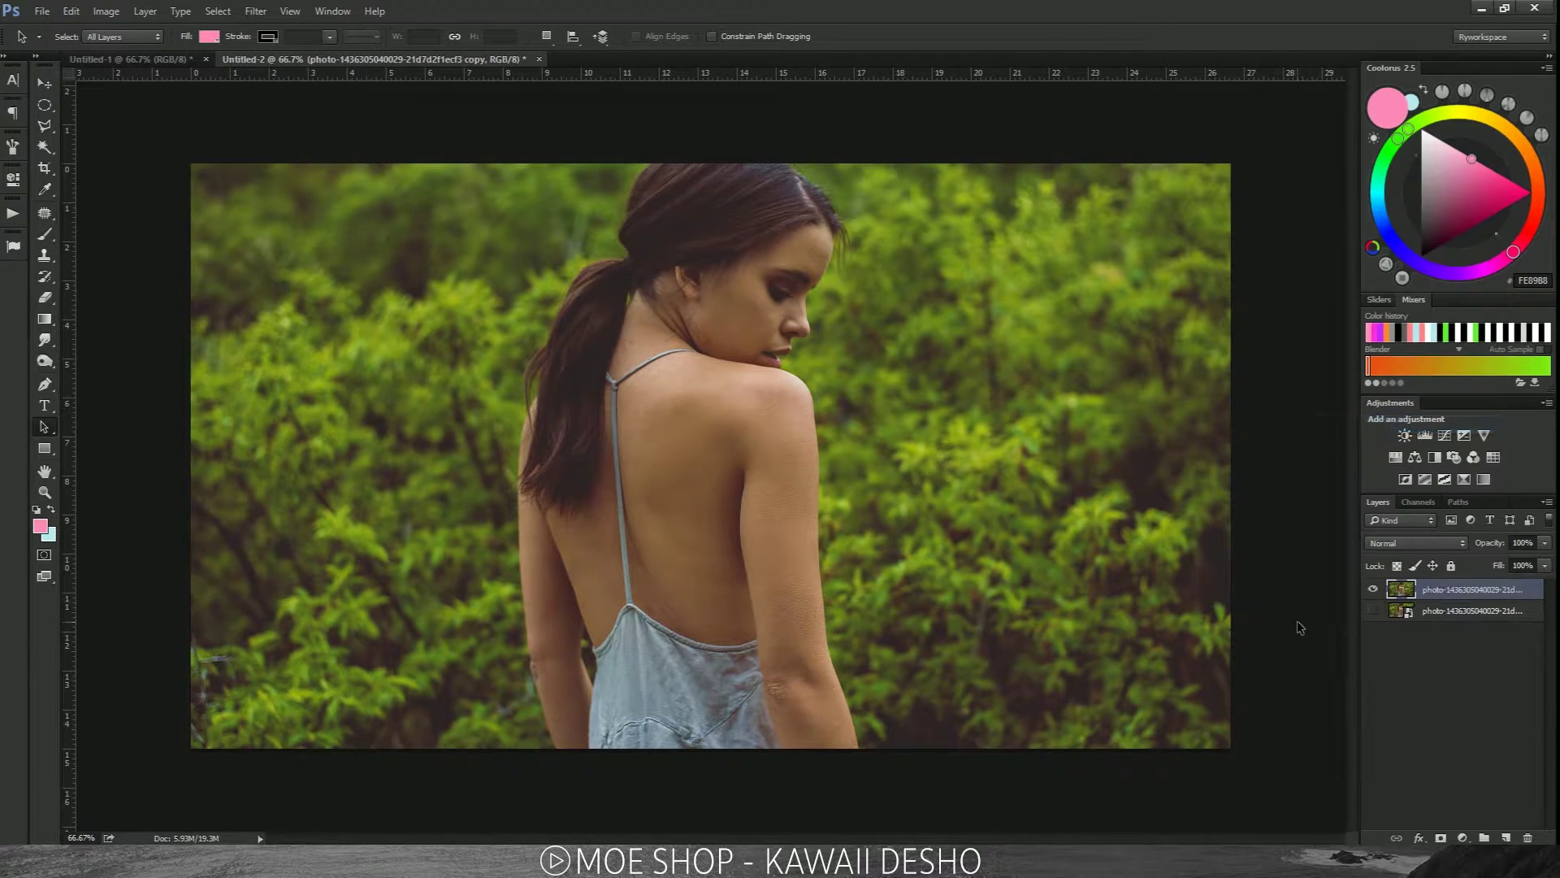
click(257, 11)
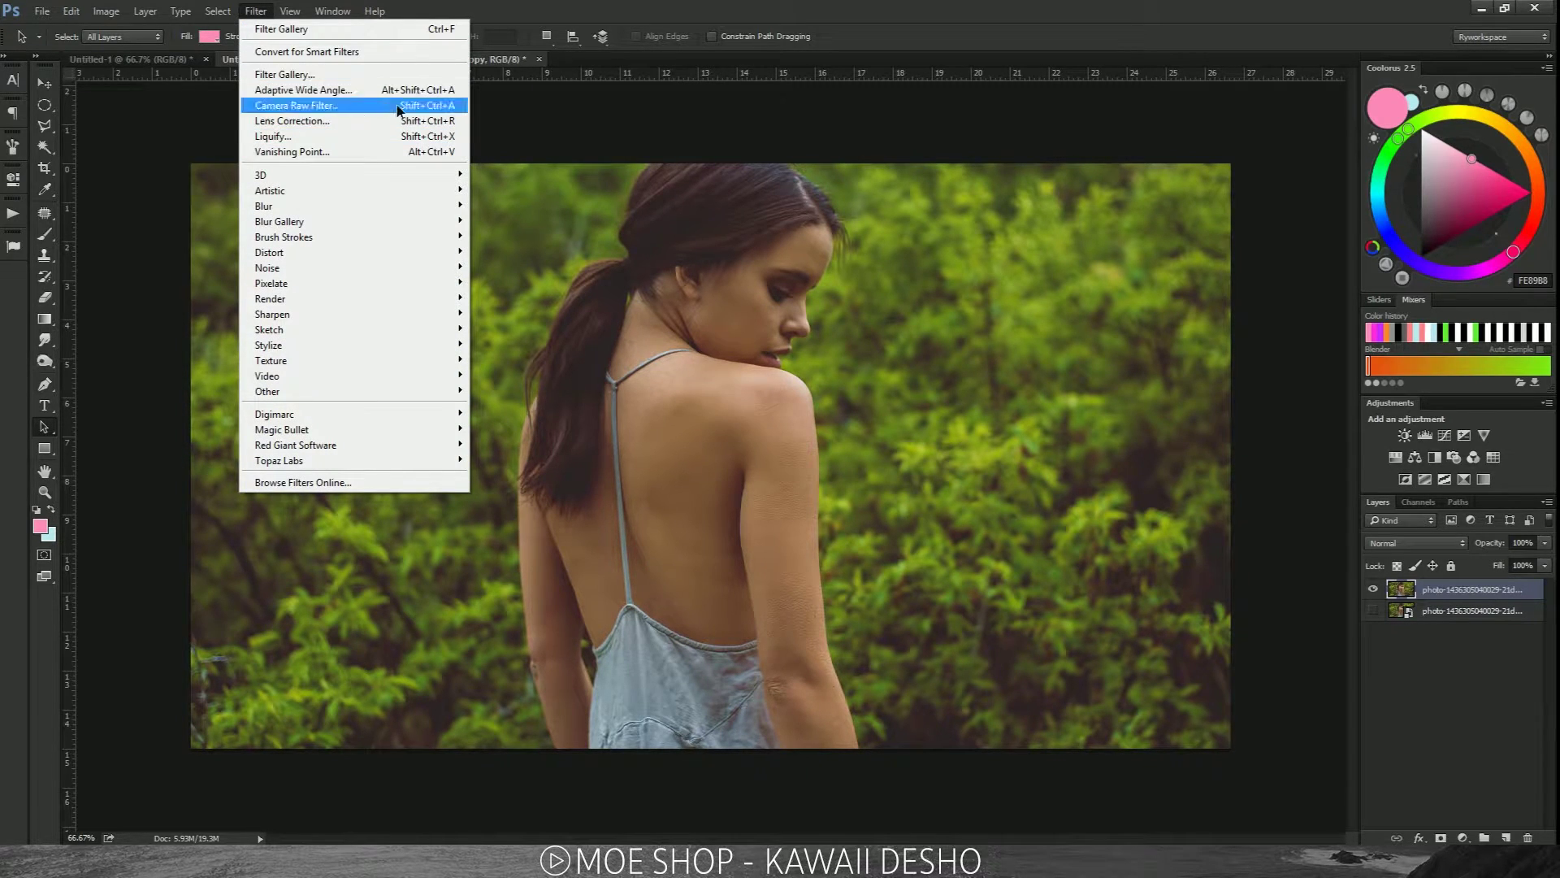
click(296, 105)
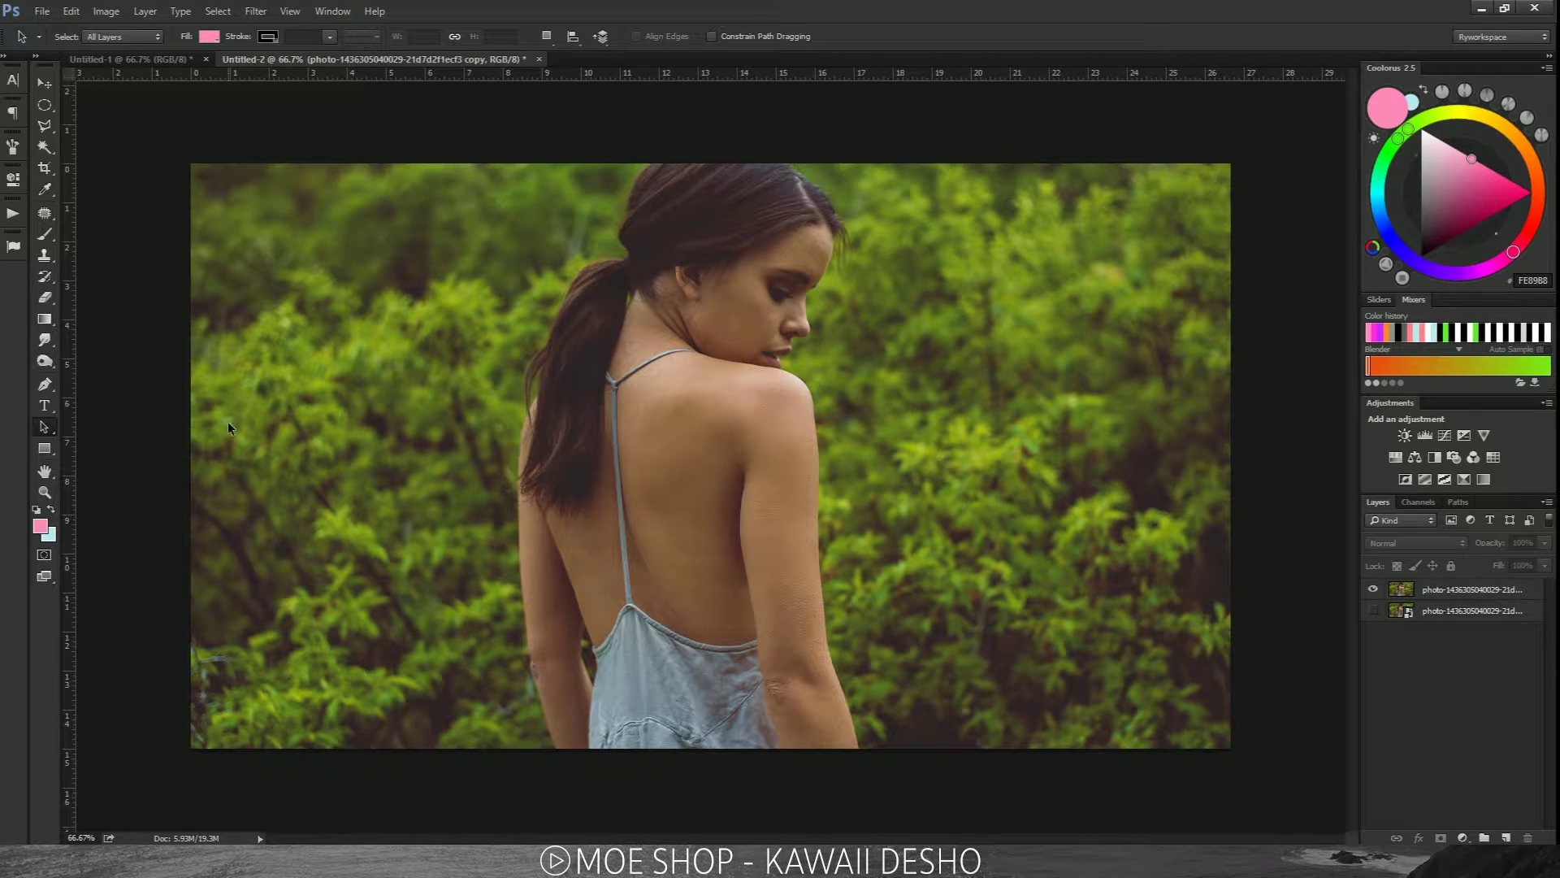
Confirm pink fe89b8 as the foreground colour and light blue b8eaee as the background colour
click(39, 525)
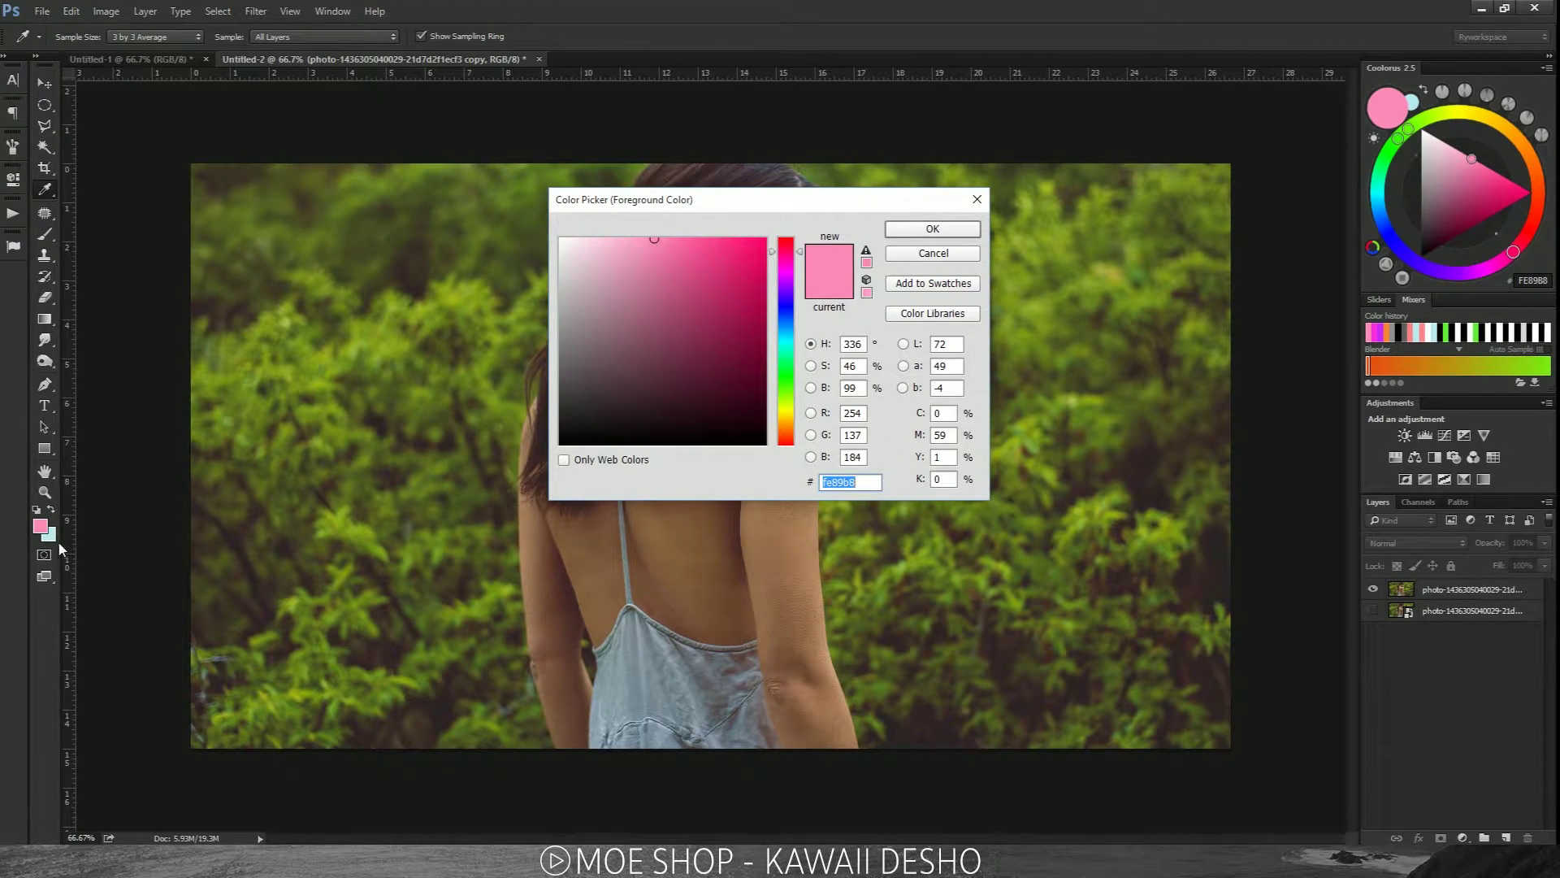
key(Return)
key(x)
click(40, 529)
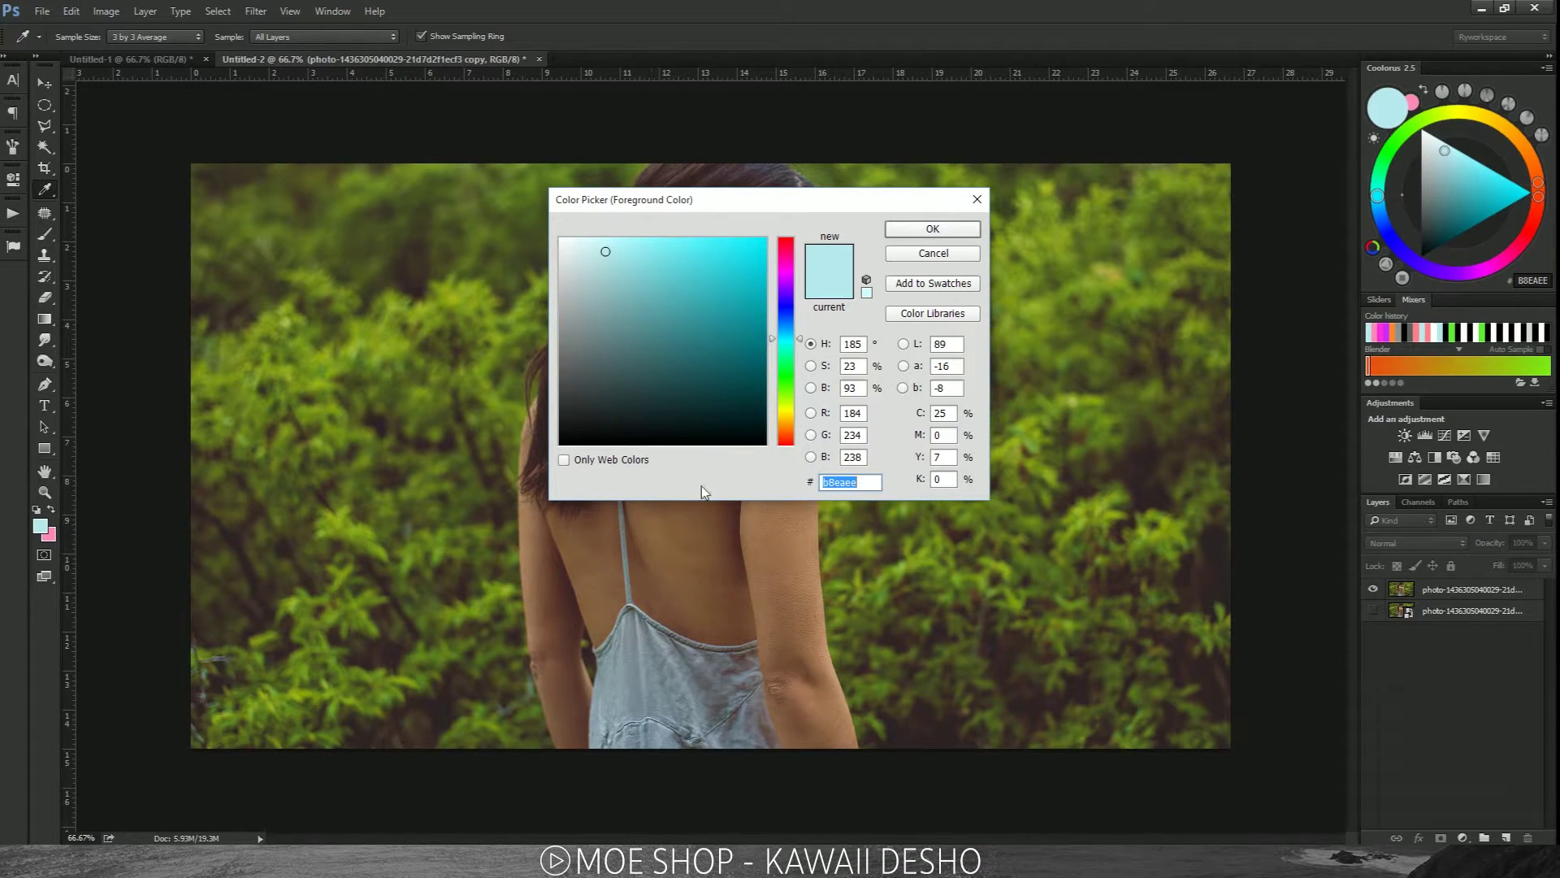
key(Return)
key(a)
key(x)
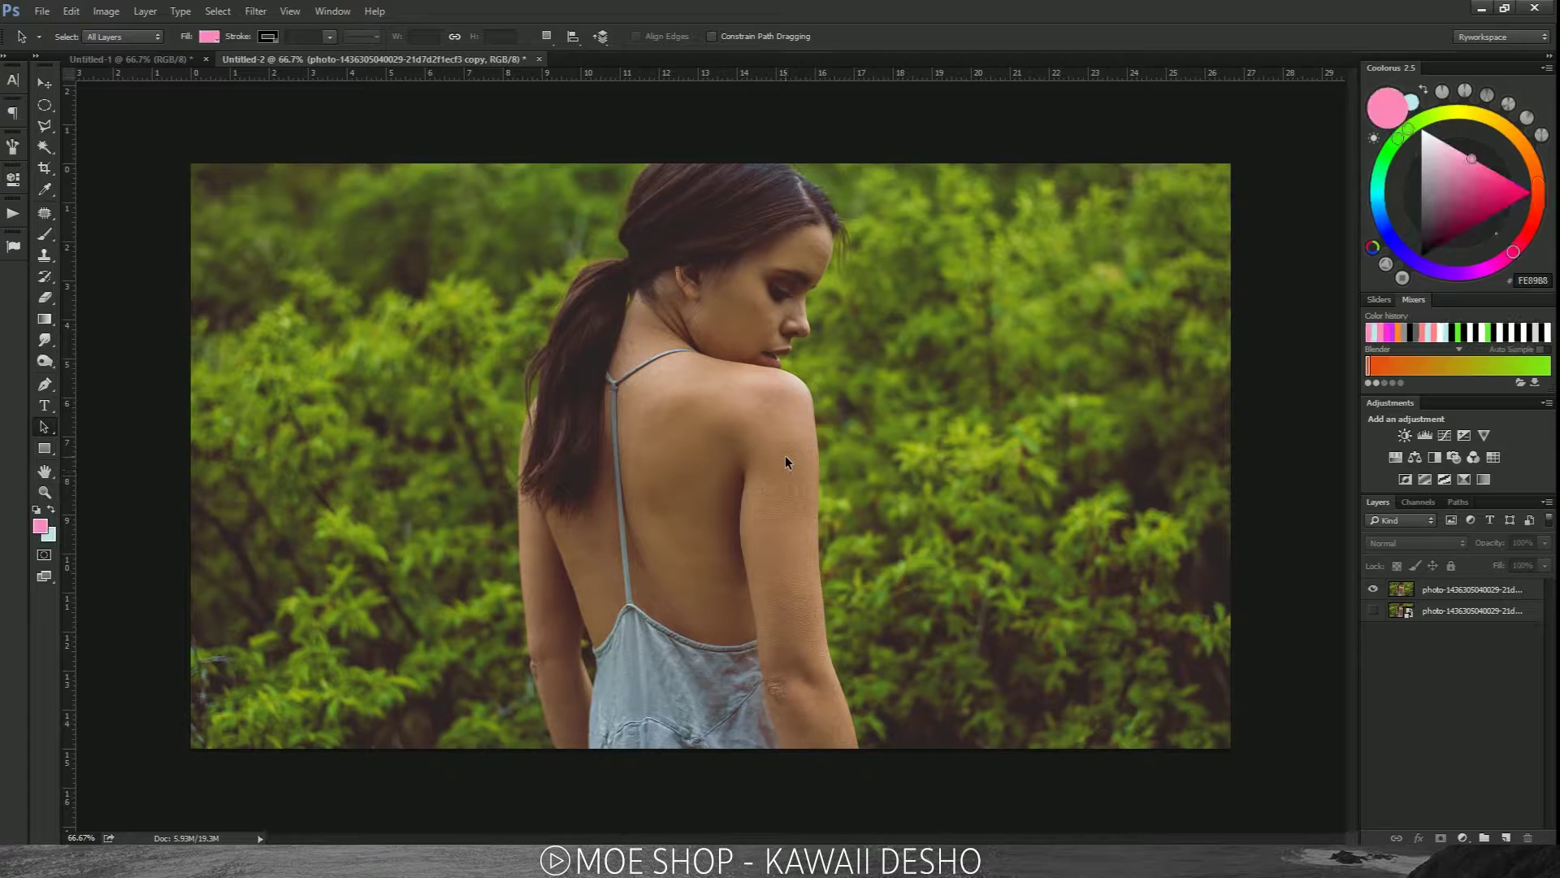
Try the Halftone Pattern filter on the rasterized copy with light blue as foreground and pink as background
key(x)
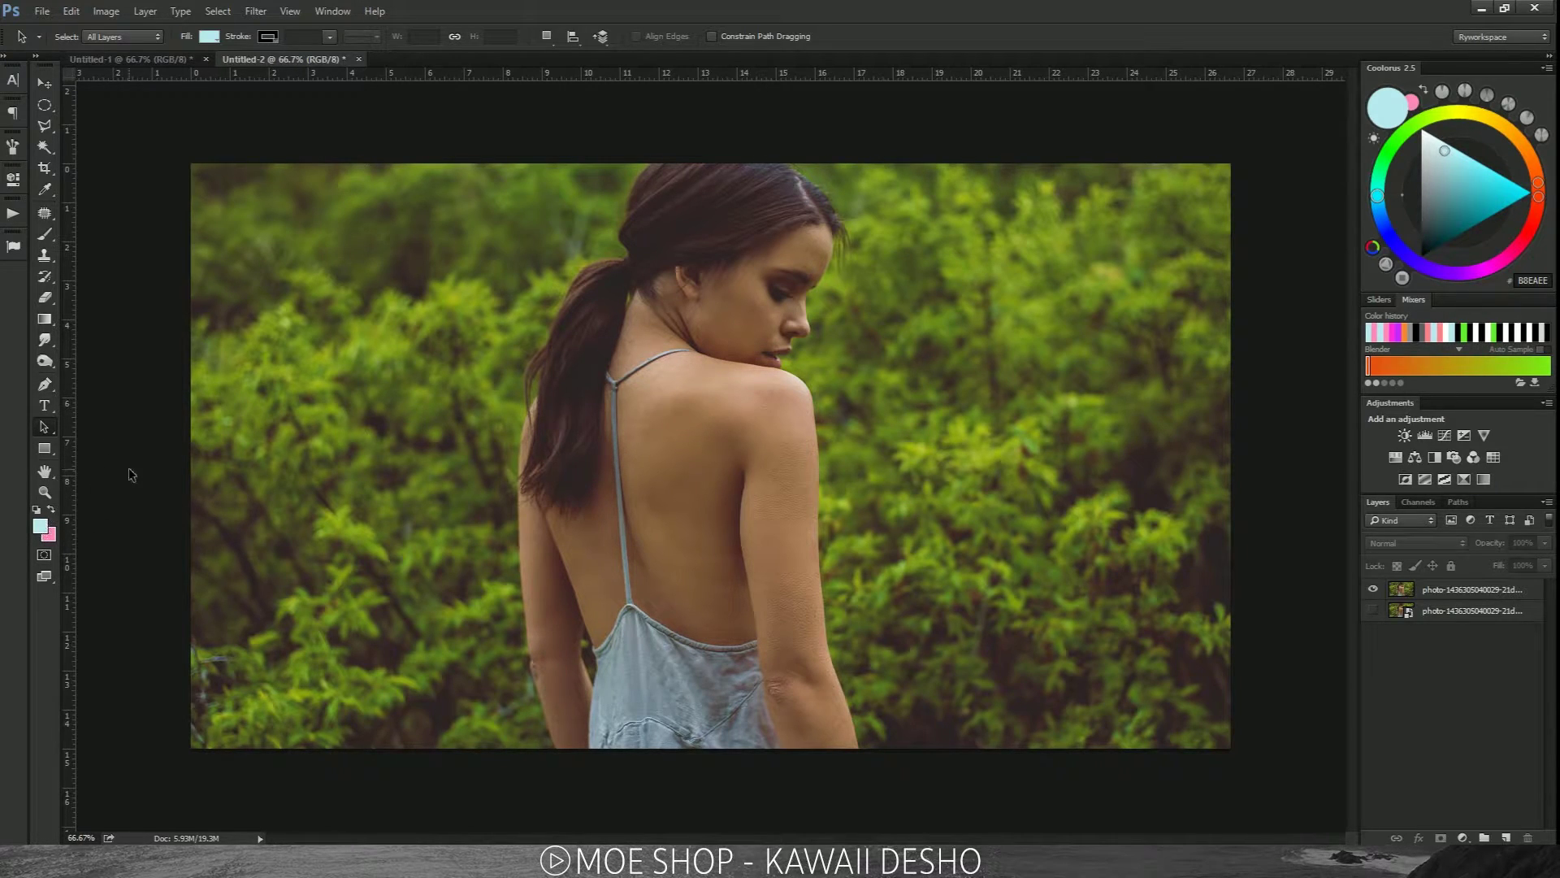
click(254, 11)
key(Escape)
key(alt+period)
click(254, 11)
key(Escape)
key(ctrl+alt+f)
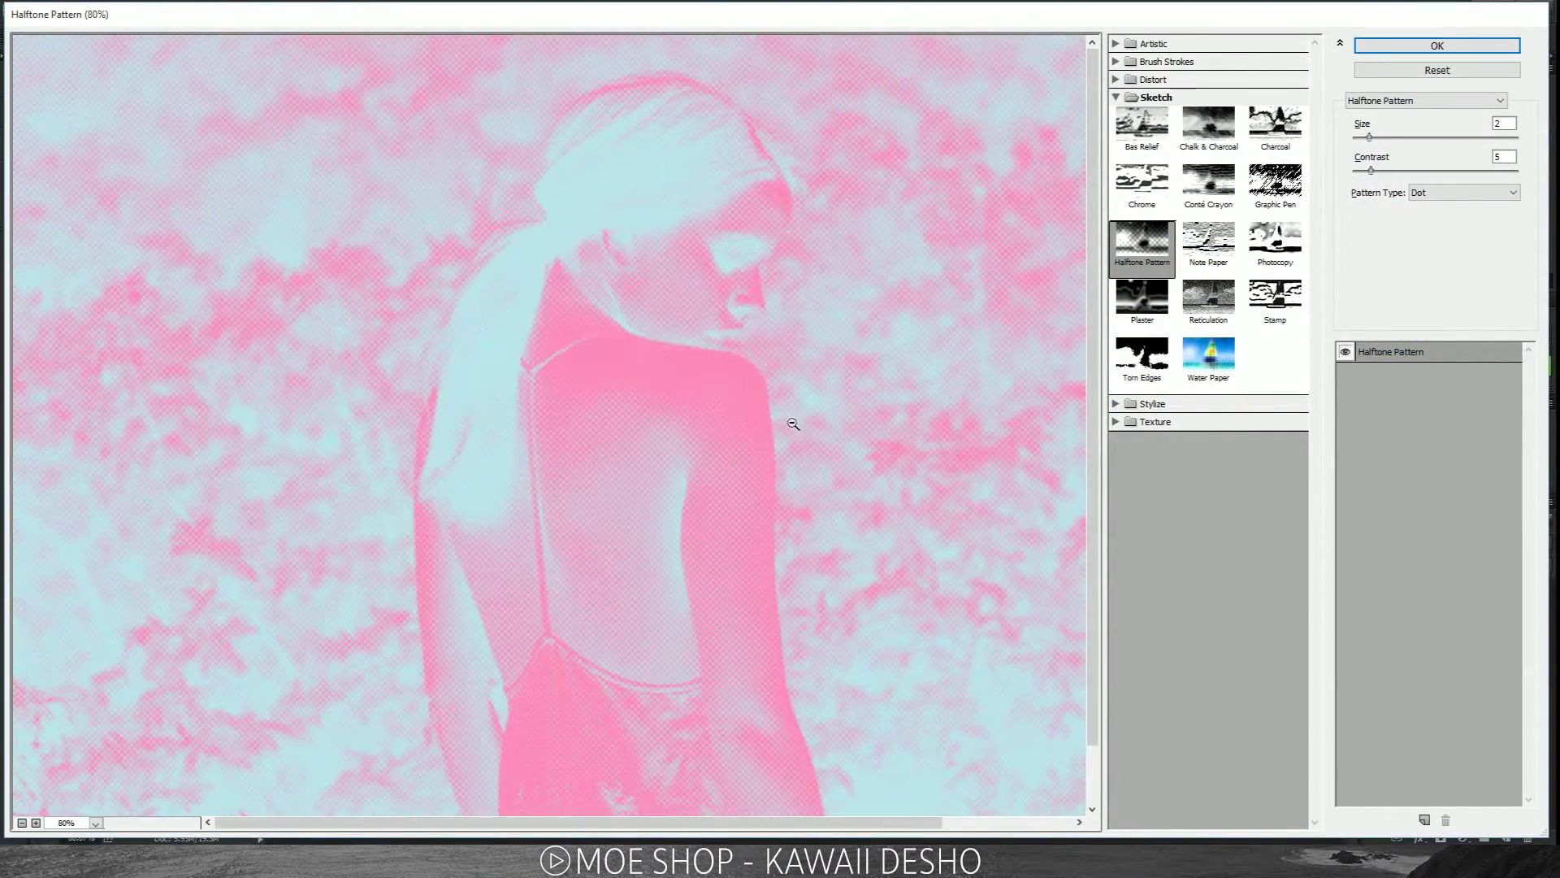
ctrl+alt+click(793, 423)
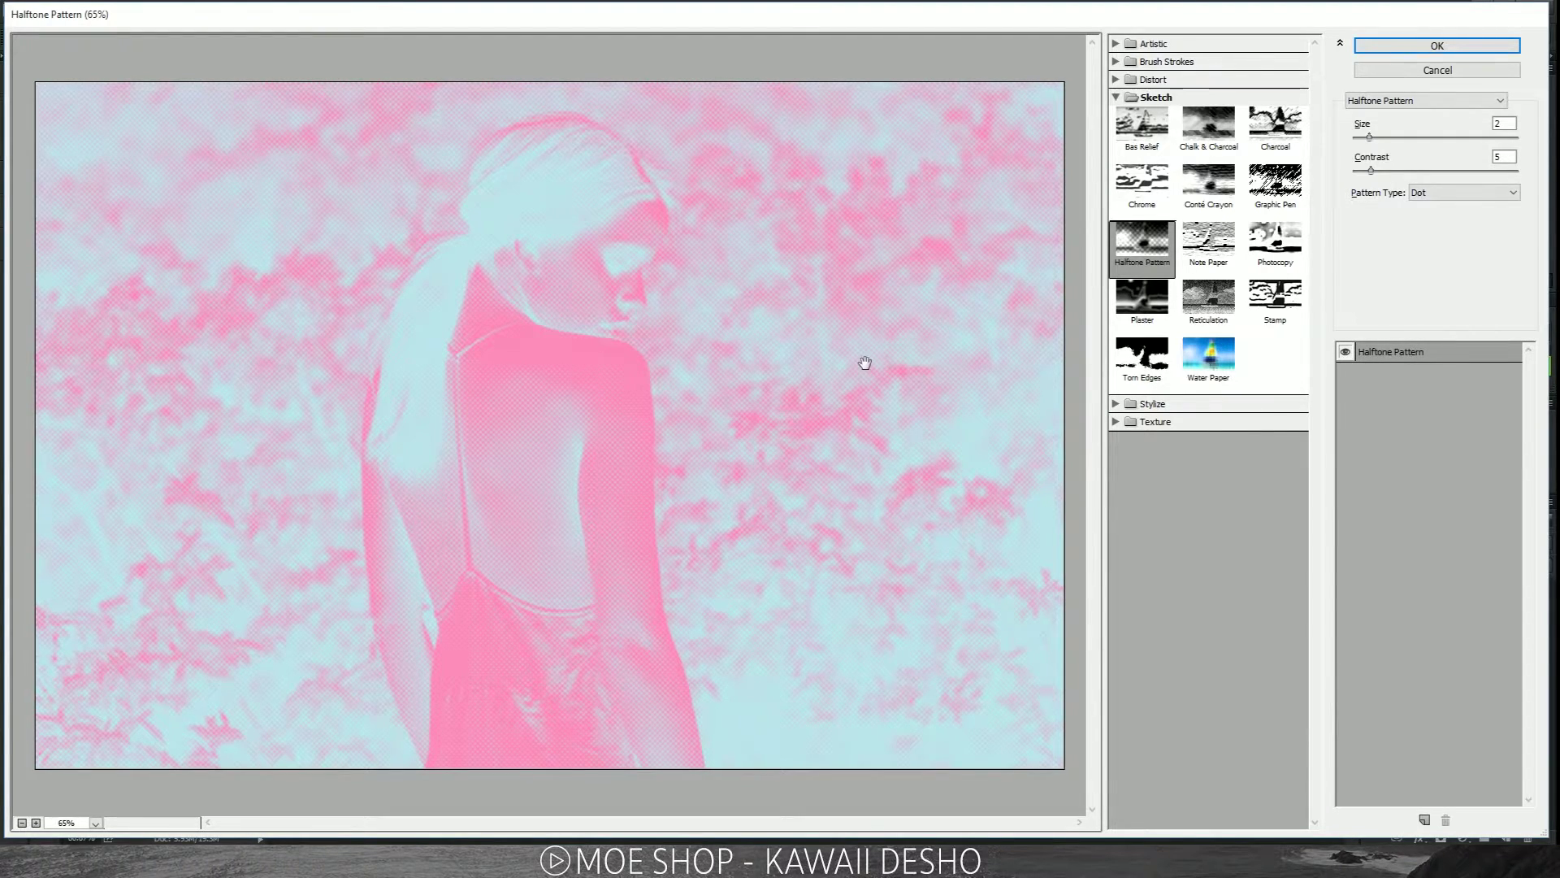
key(Return)
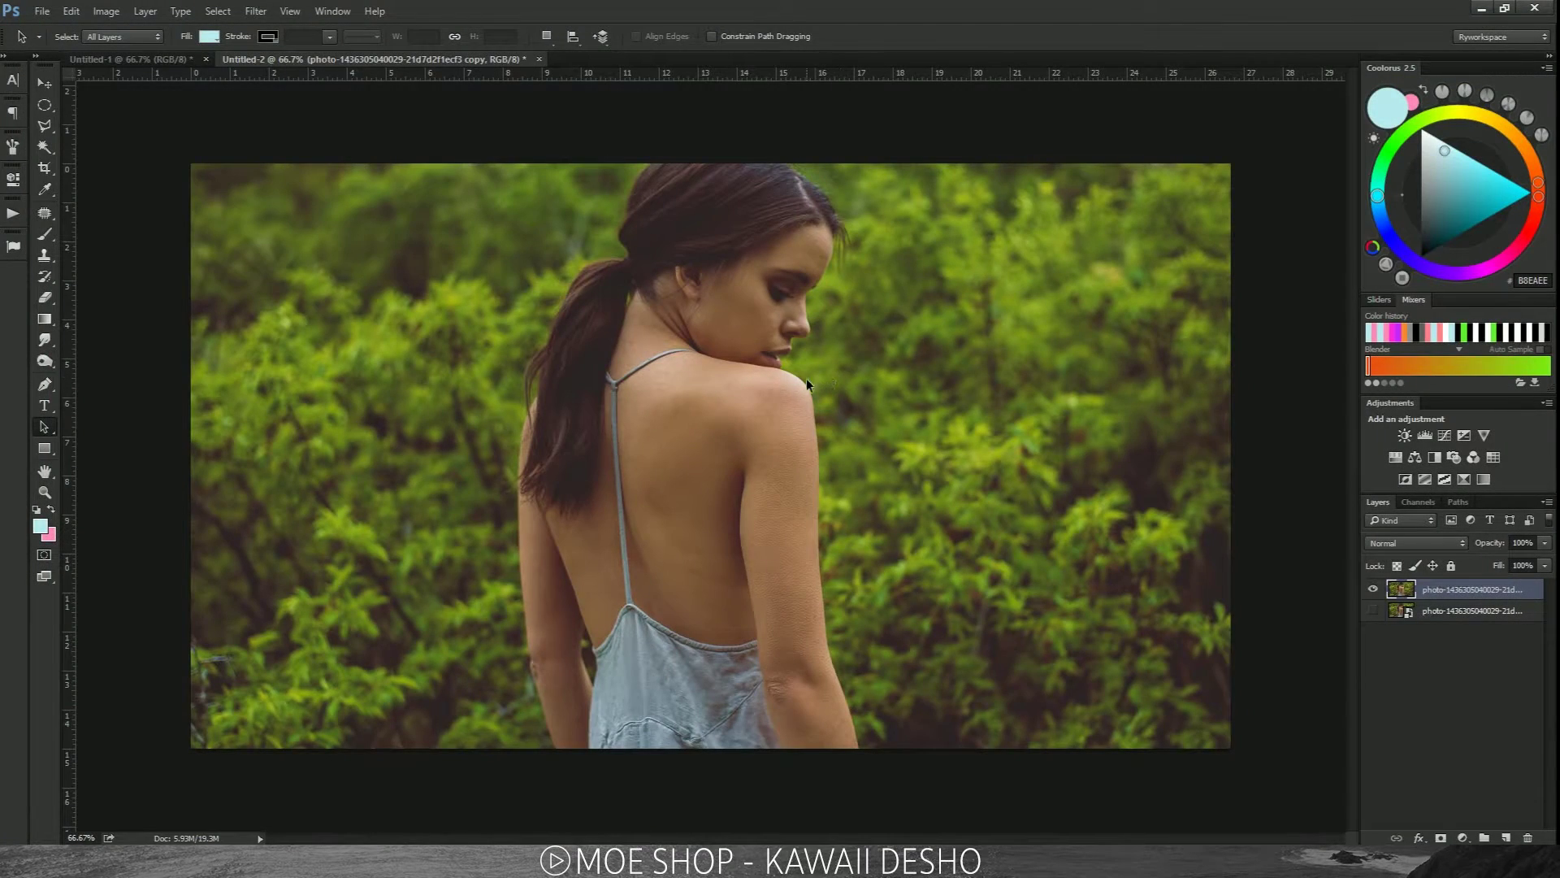
key(x)
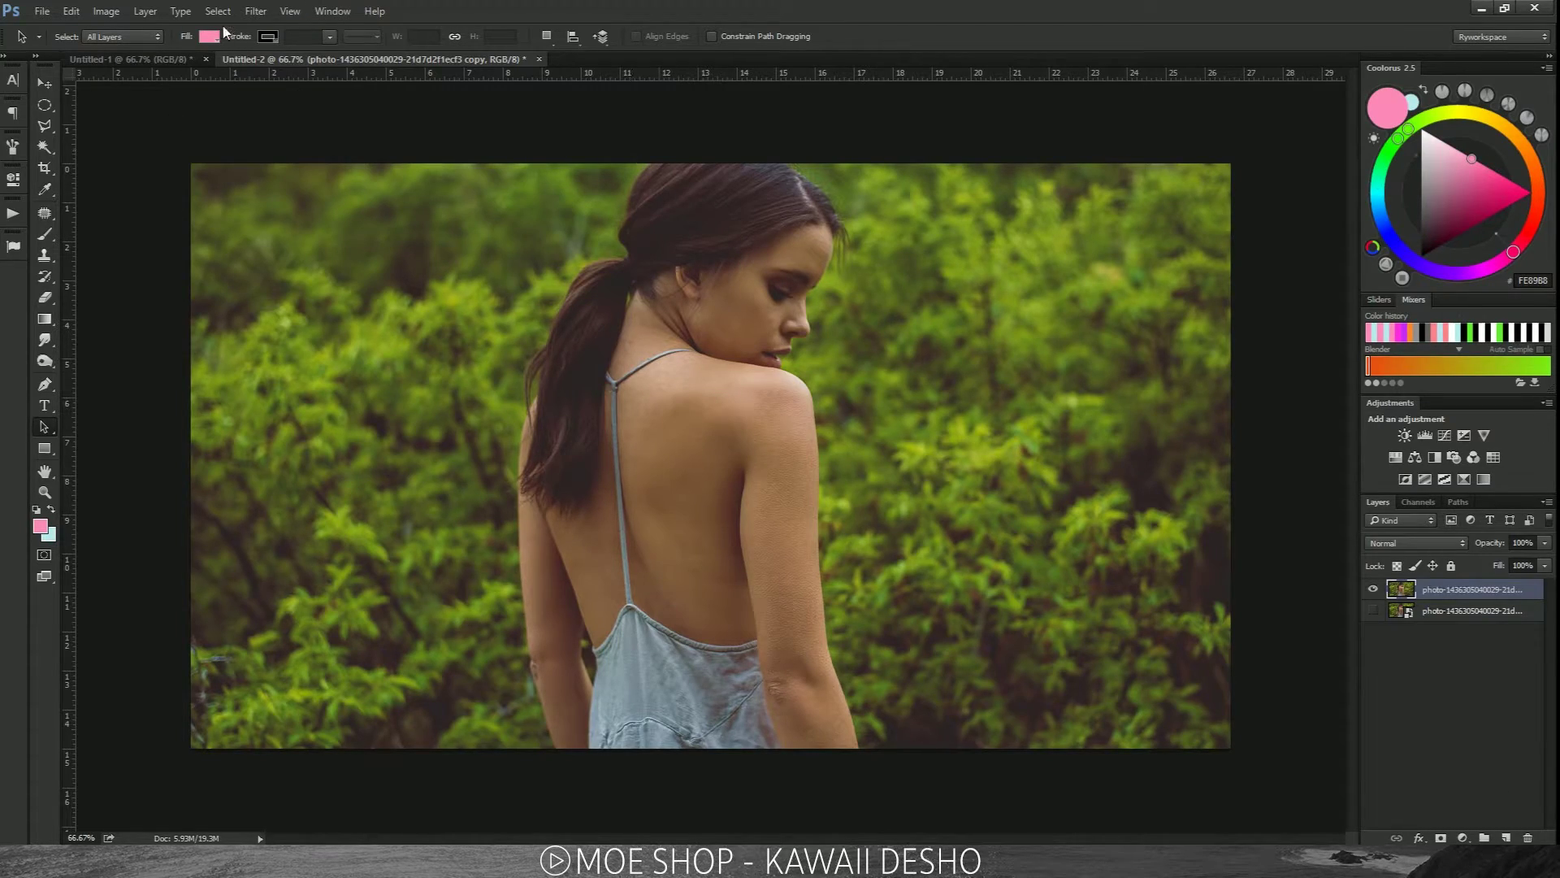
Open the Filter Gallery's Halftone Pattern filter for the rasterized photo copy, using pink as the foreground colour
click(256, 11)
click(280, 75)
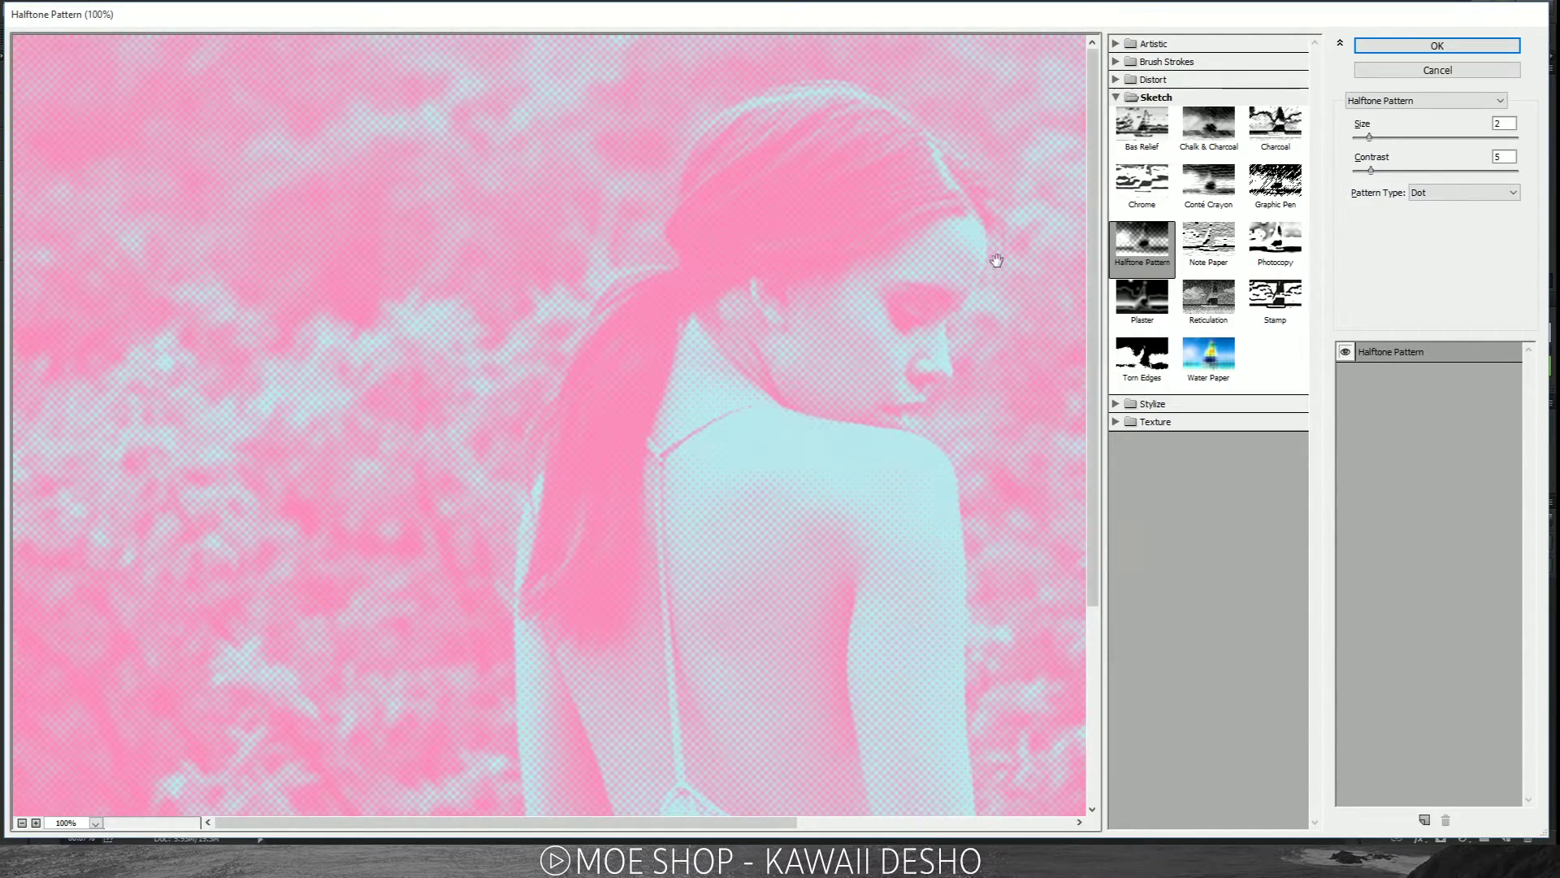
scroll(721, 487, down, 5)
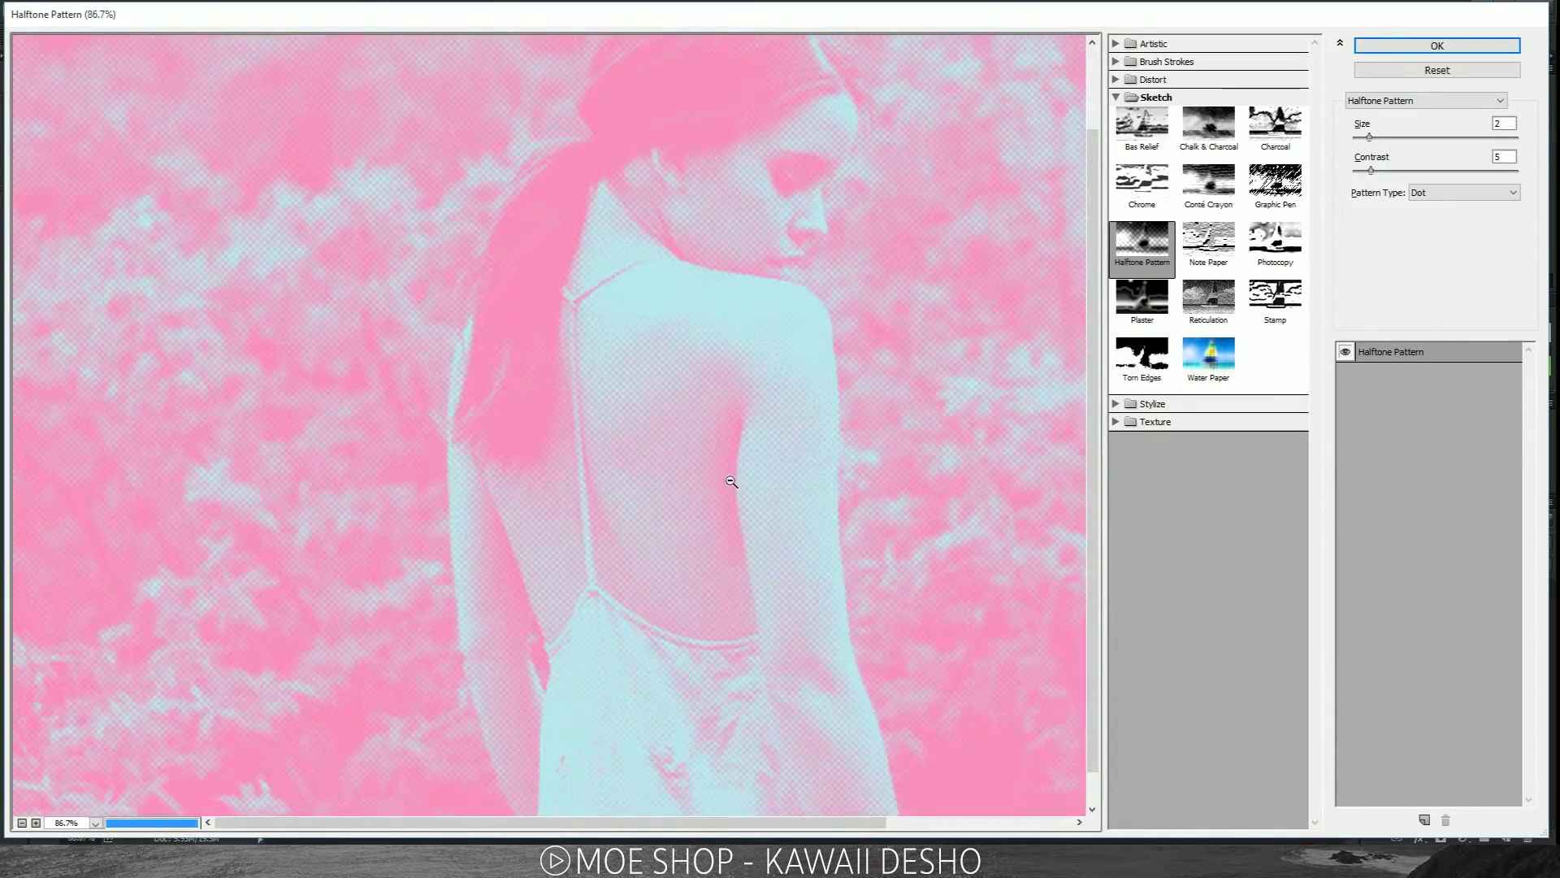
scroll(731, 481, down, 1)
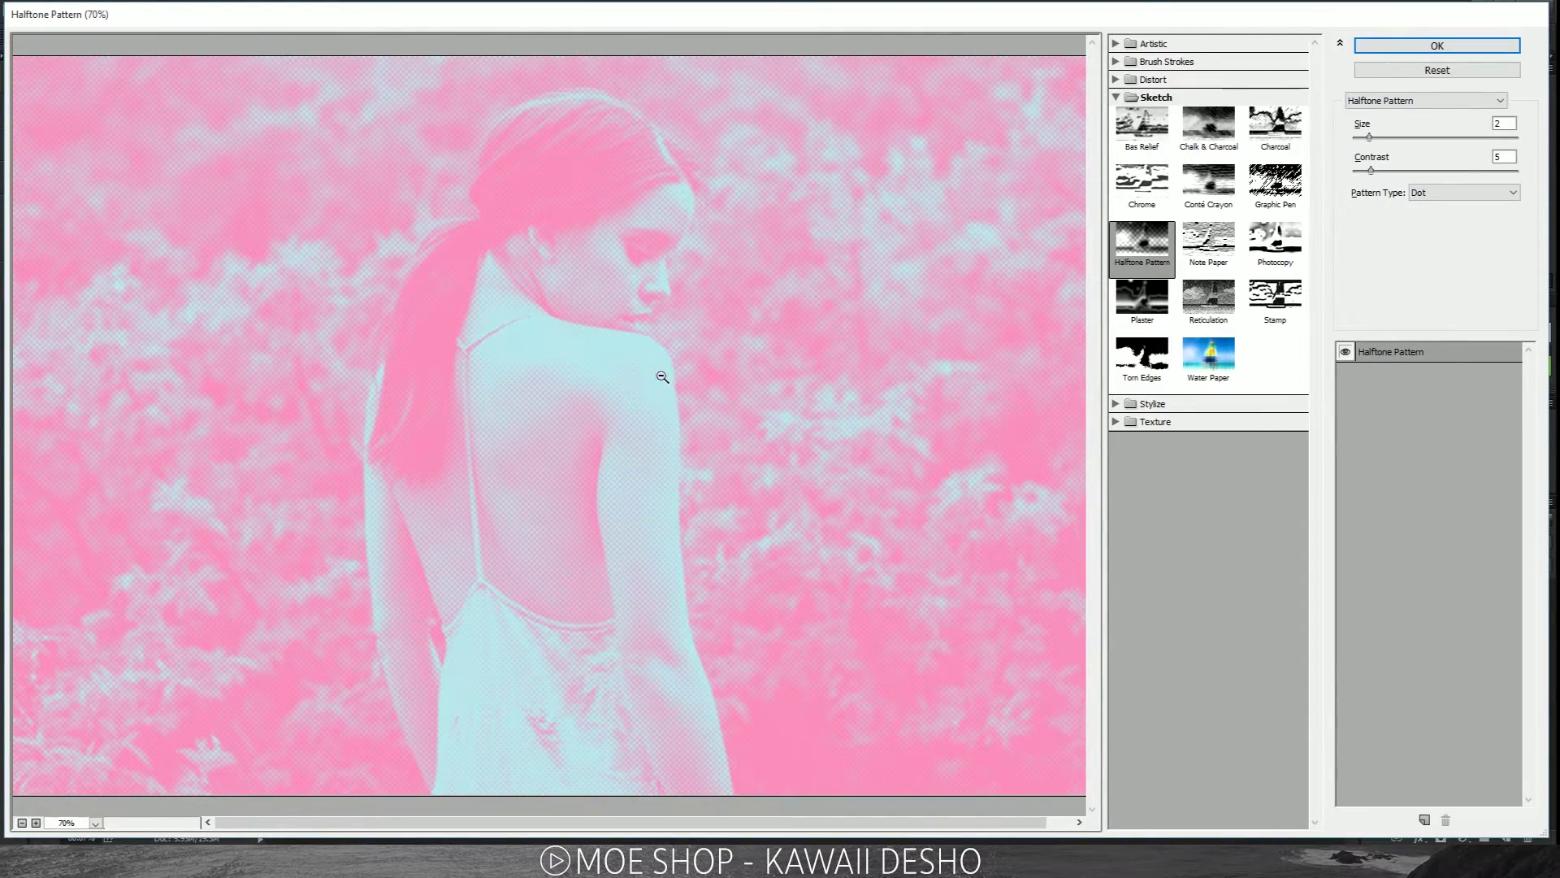
scroll(662, 377, up, 1)
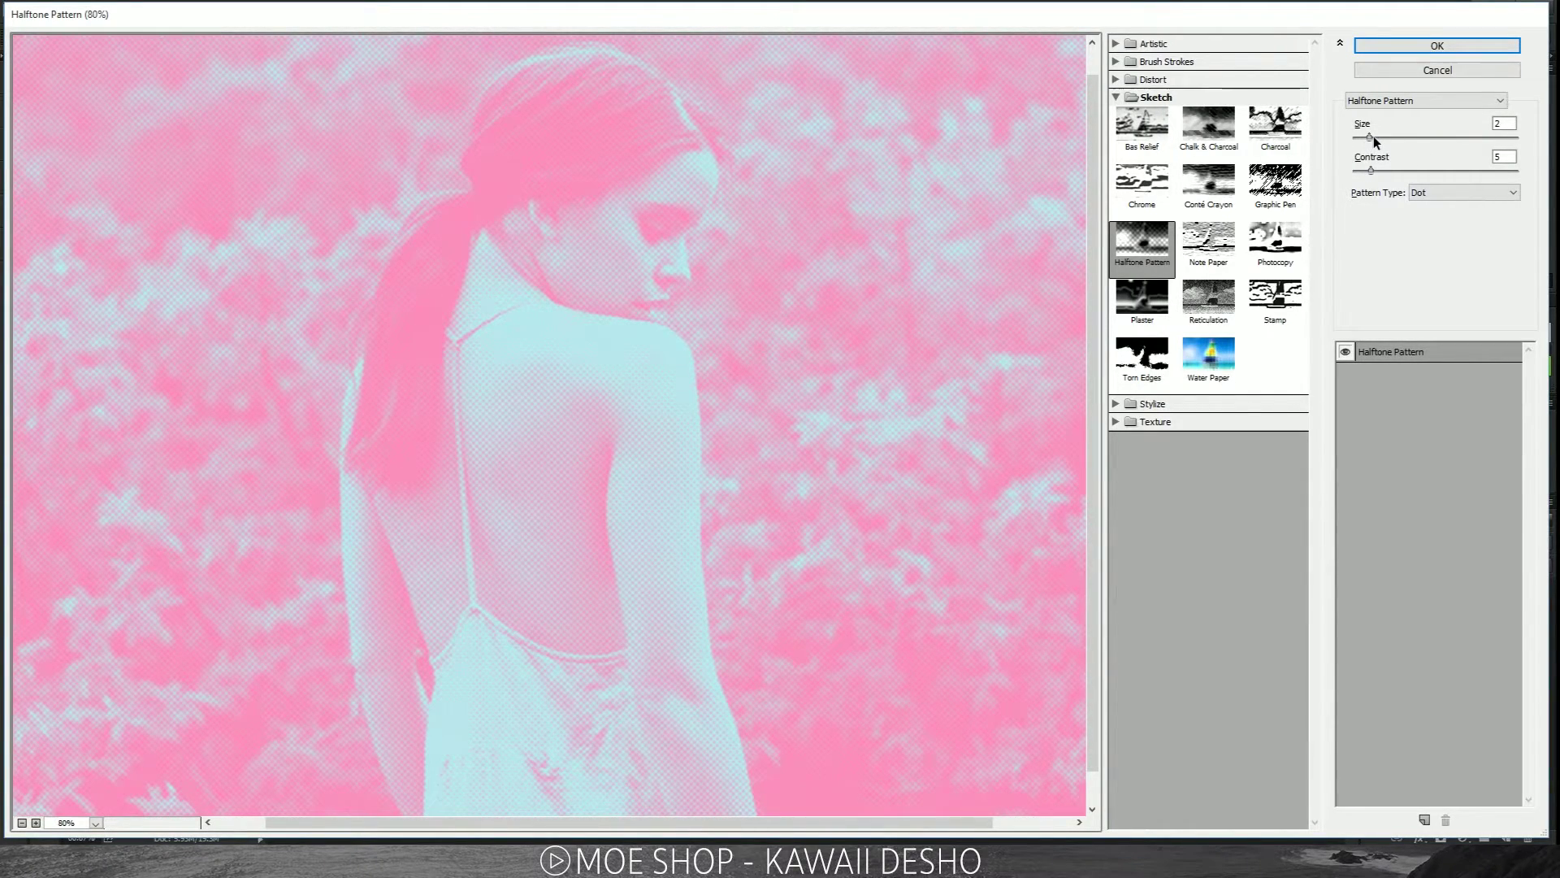
Try the largest and smallest halftone dot sizes, and set the pattern size to 2
drag(1370, 138, 1504, 136)
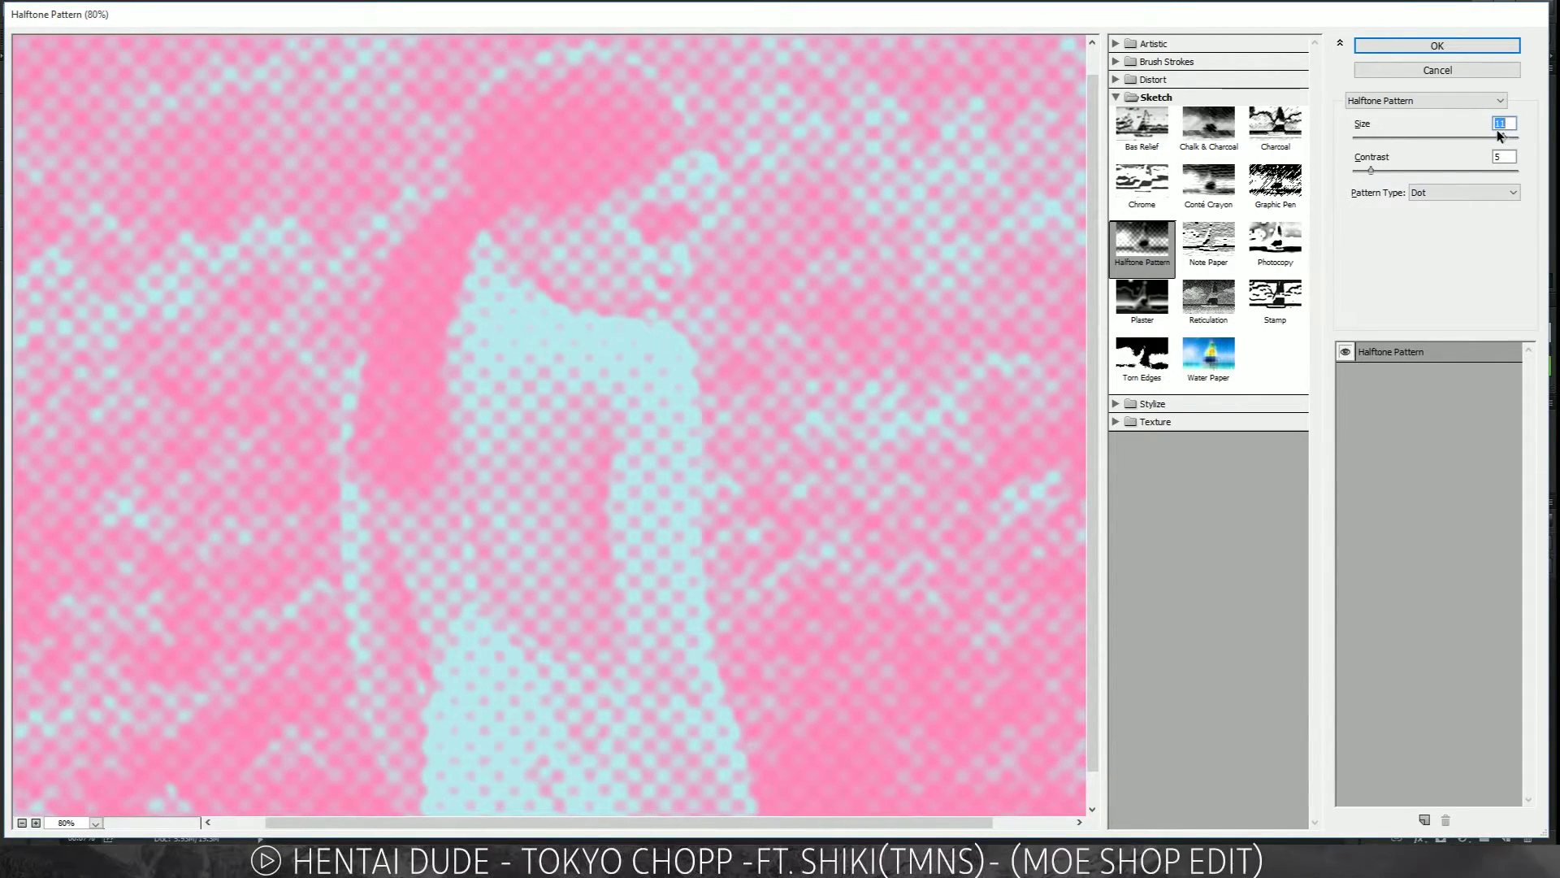
drag(1501, 142, 1355, 138)
ctrl+click(568, 399)
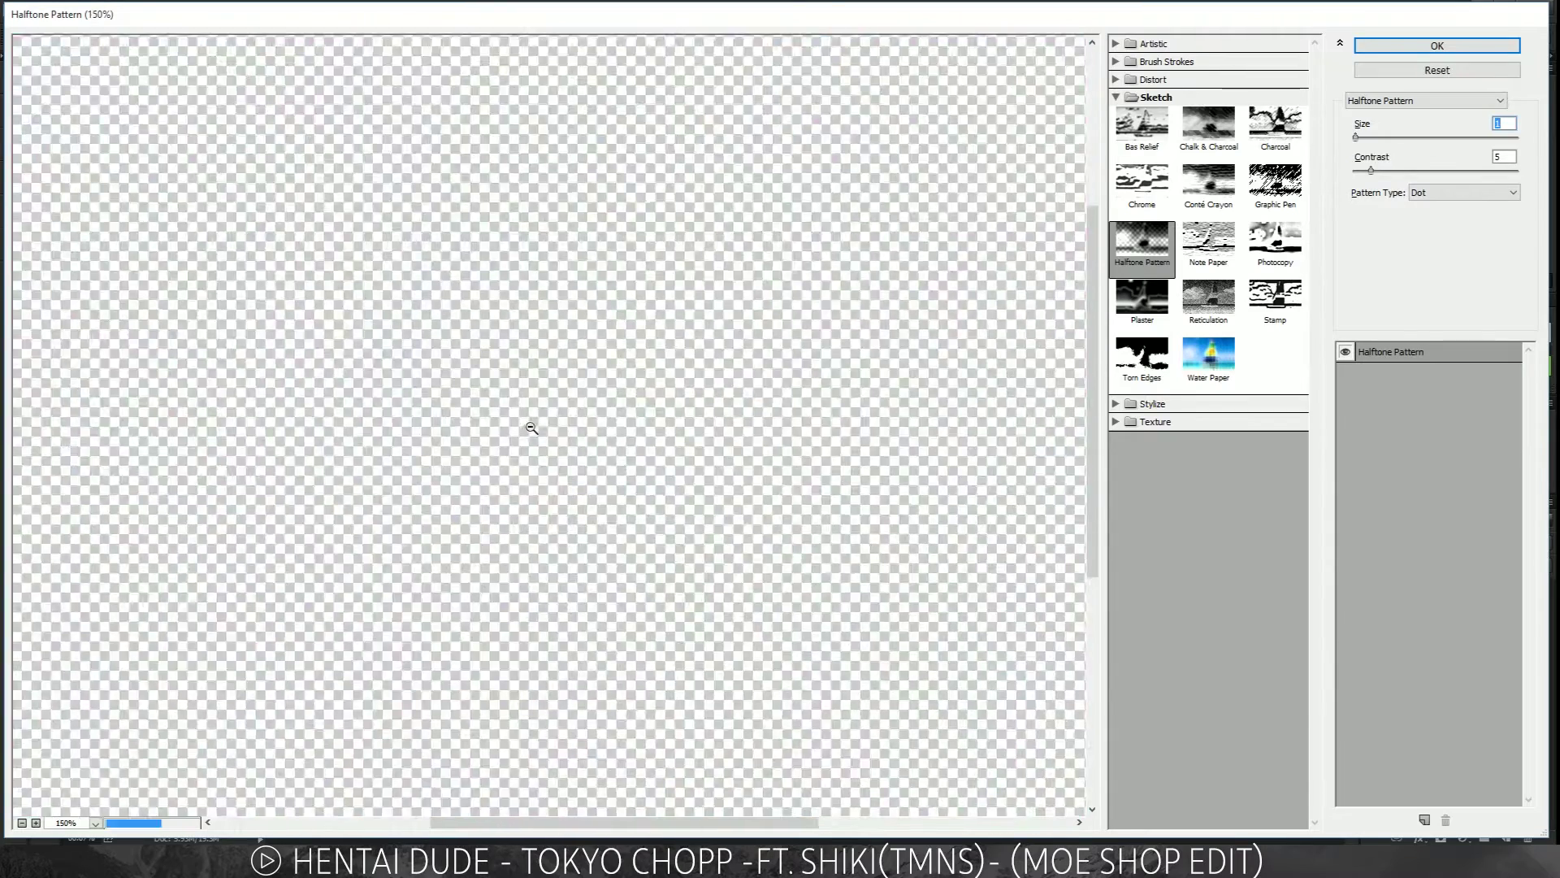
ctrl+click(530, 424)
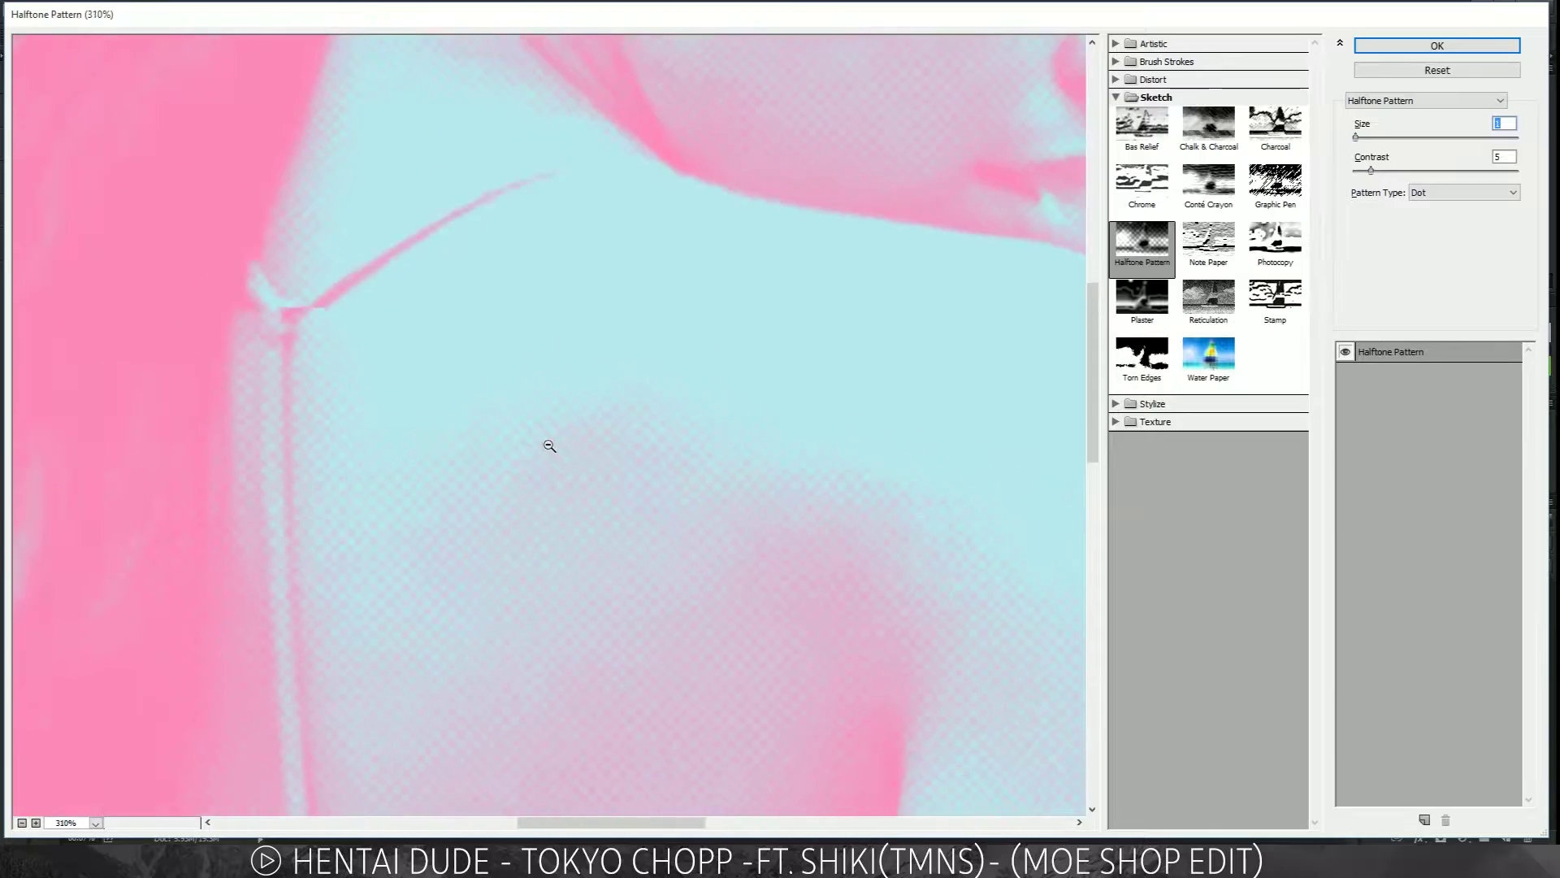
key(ctrl+0)
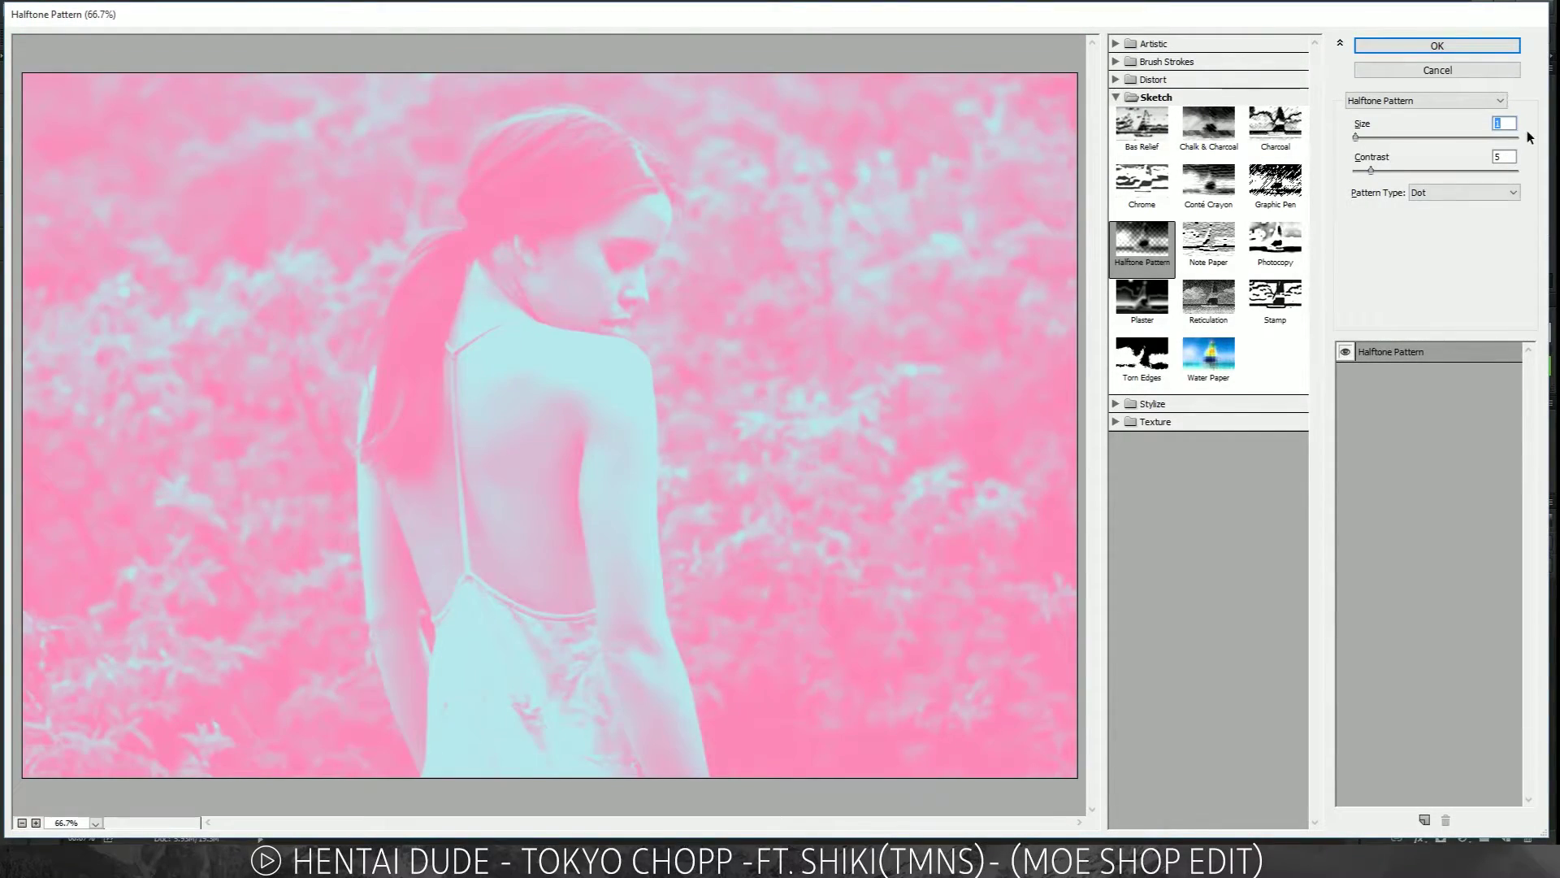
text(2)
Try the maximum halftone contrast, set the contrast to 4, and apply the Halftone Pattern filter
drag(1371, 170, 1523, 163)
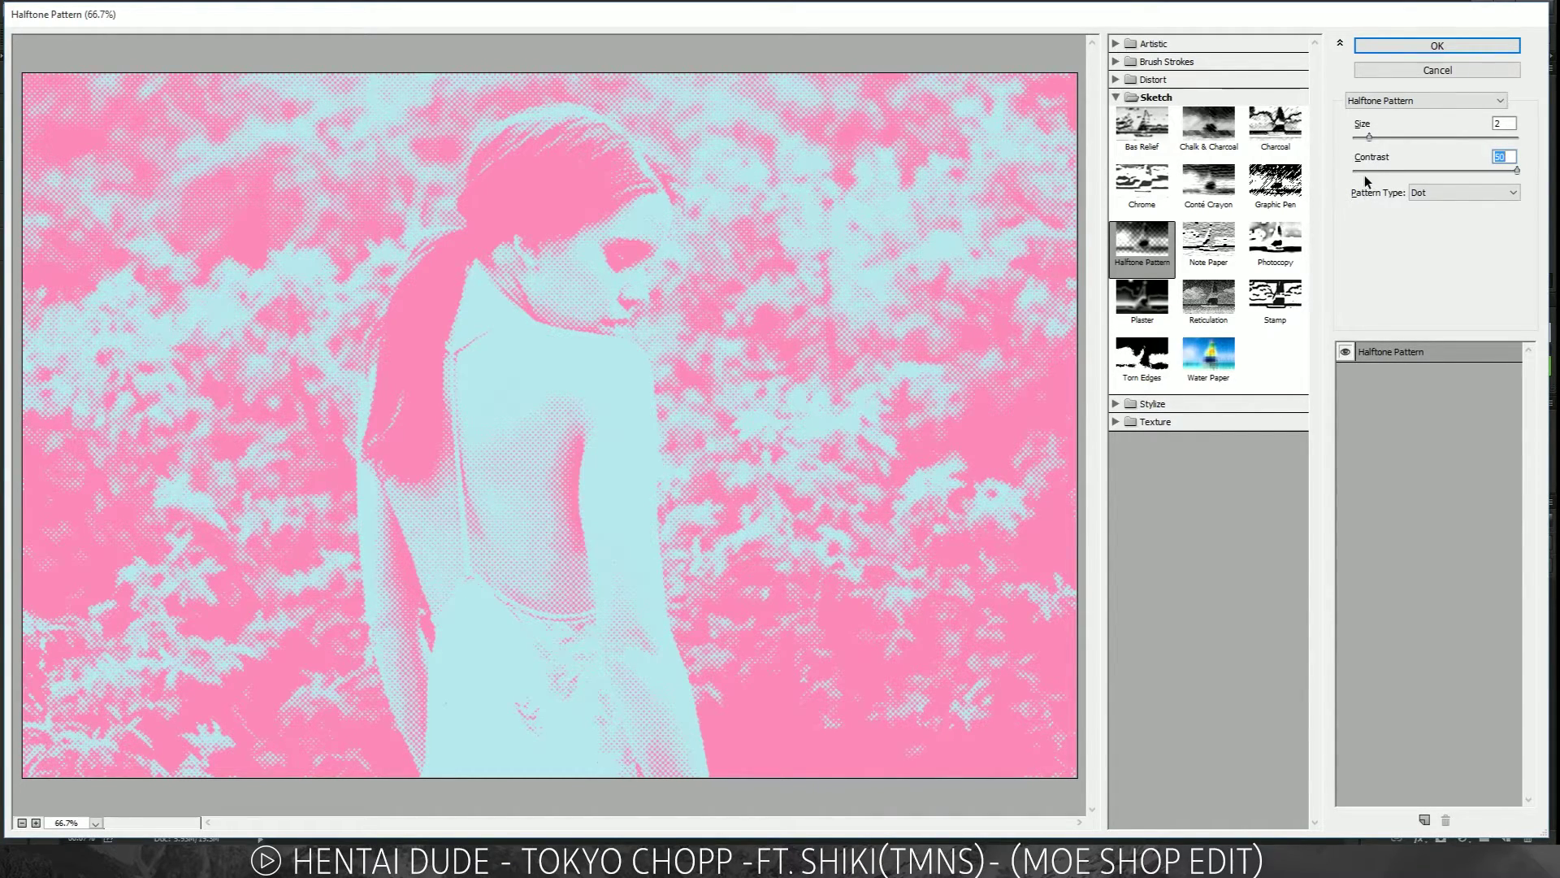
click(1376, 170)
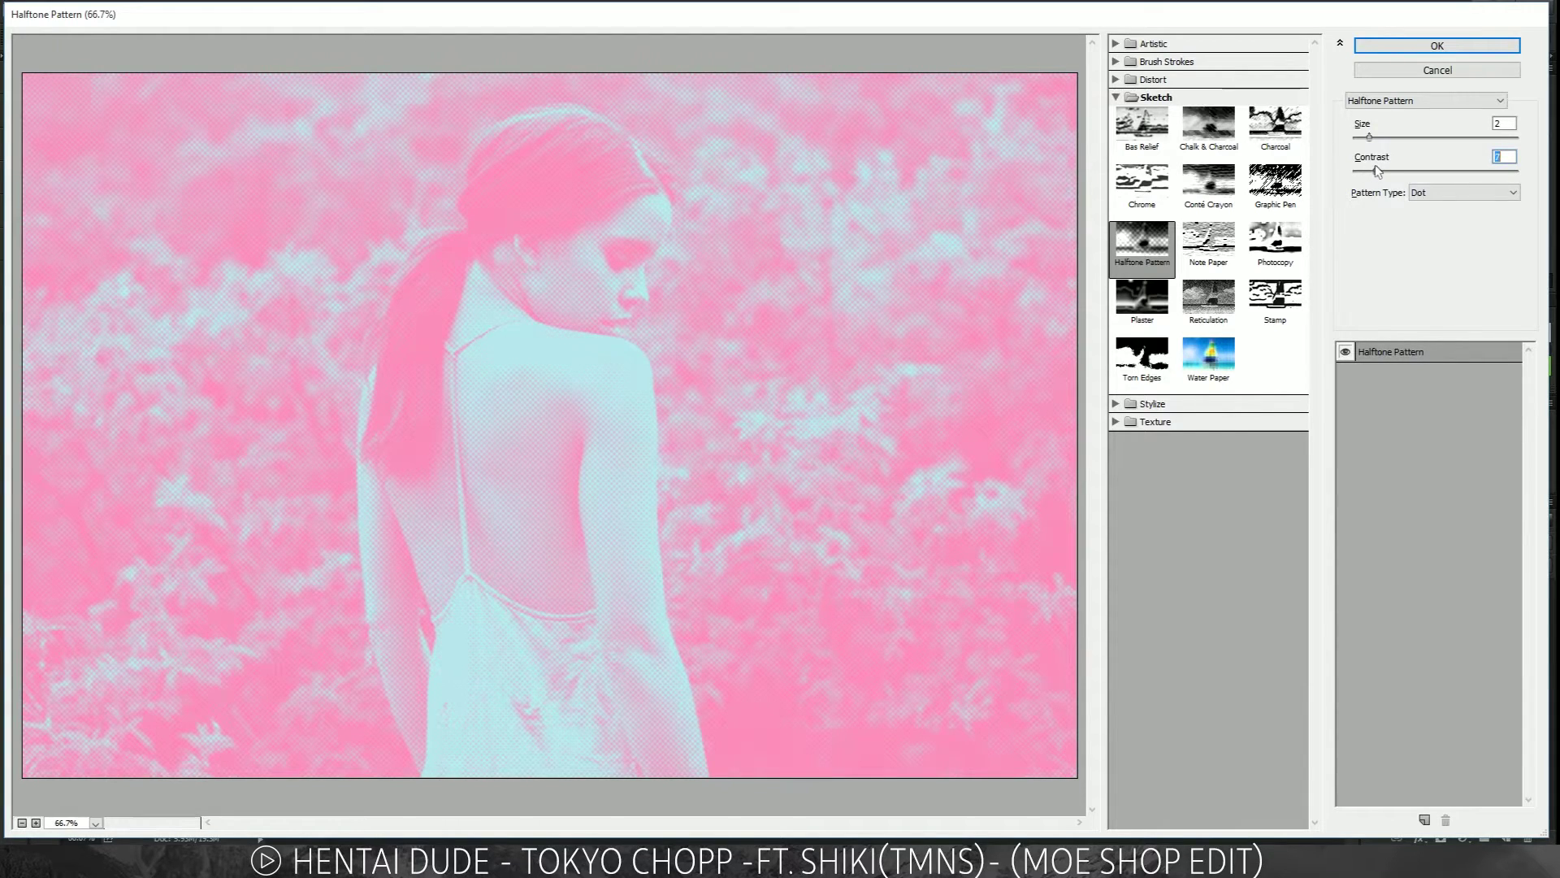
drag(1379, 171, 1367, 170)
click(1371, 430)
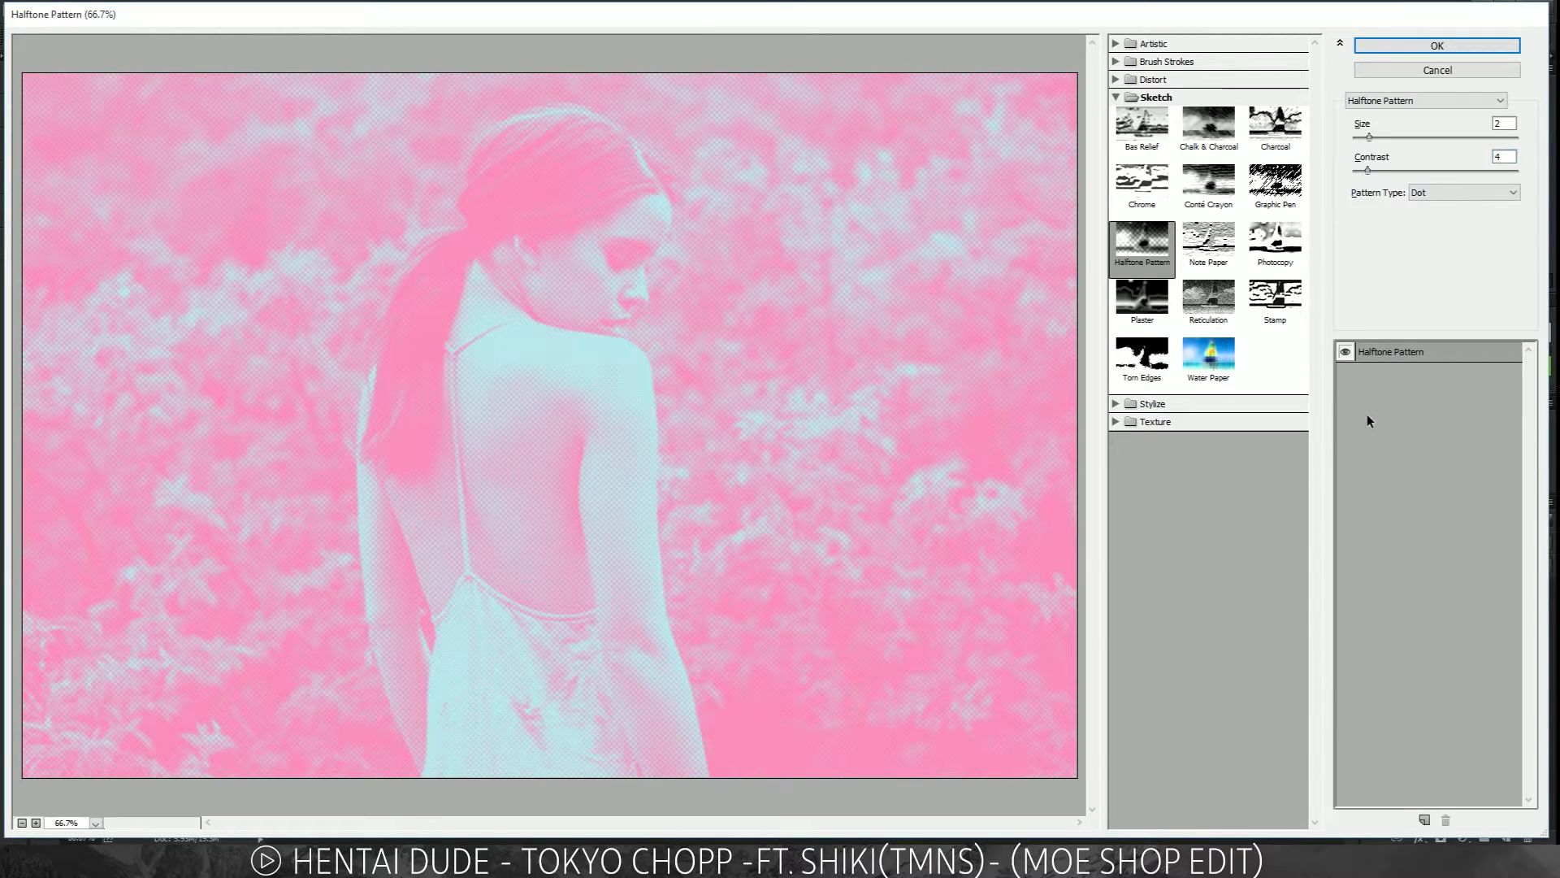
click(1454, 42)
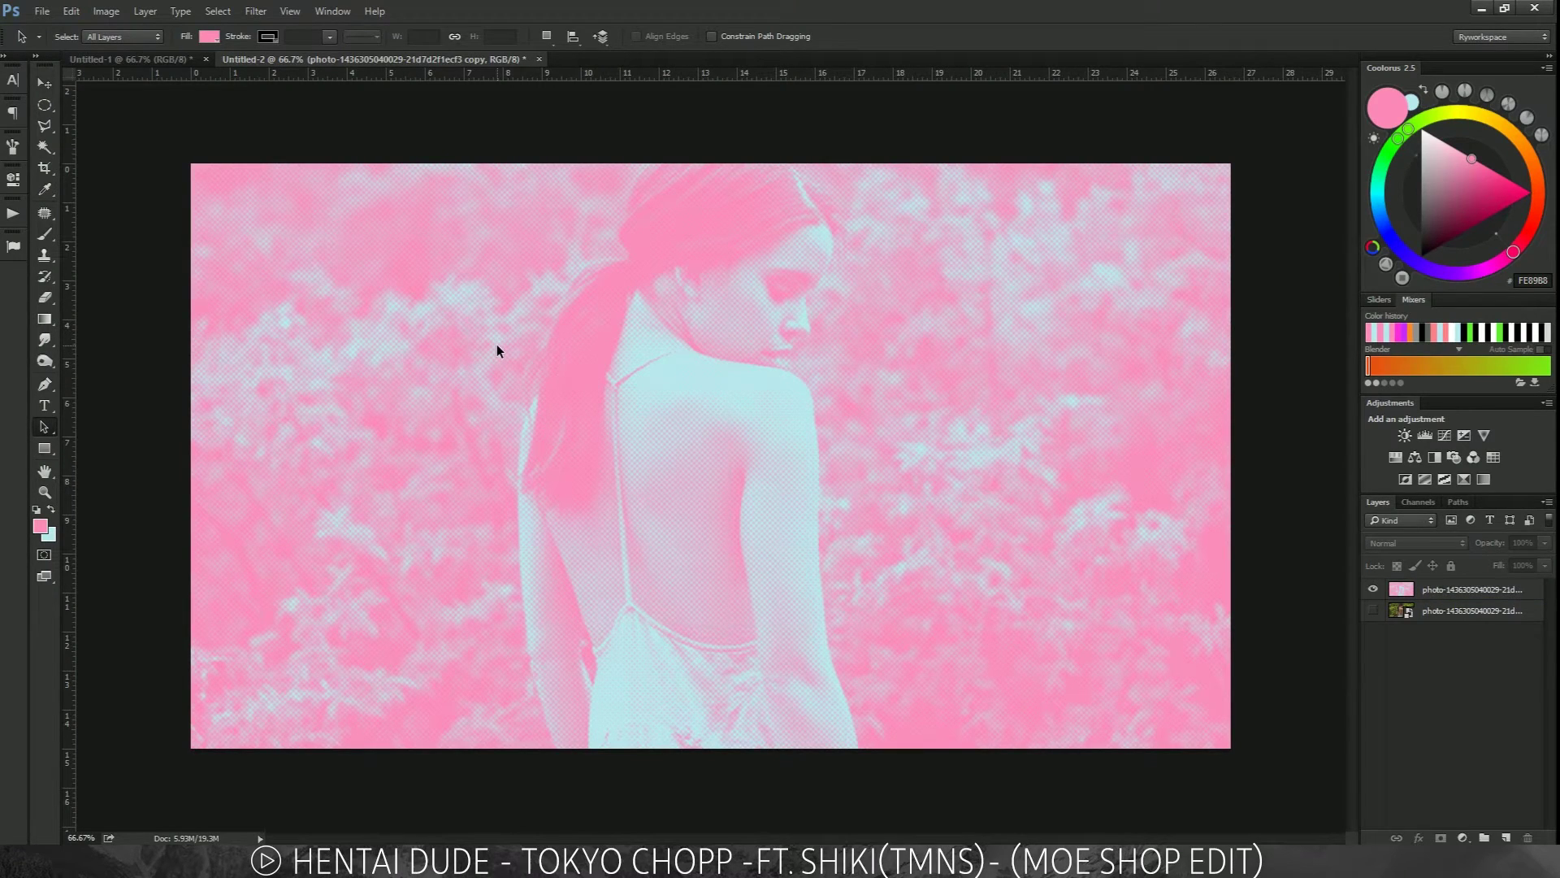
Make the original photo layer visible and duplicate it beneath the pink halftone layer, with the halftone layer hidden
click(1373, 611)
click(1430, 615)
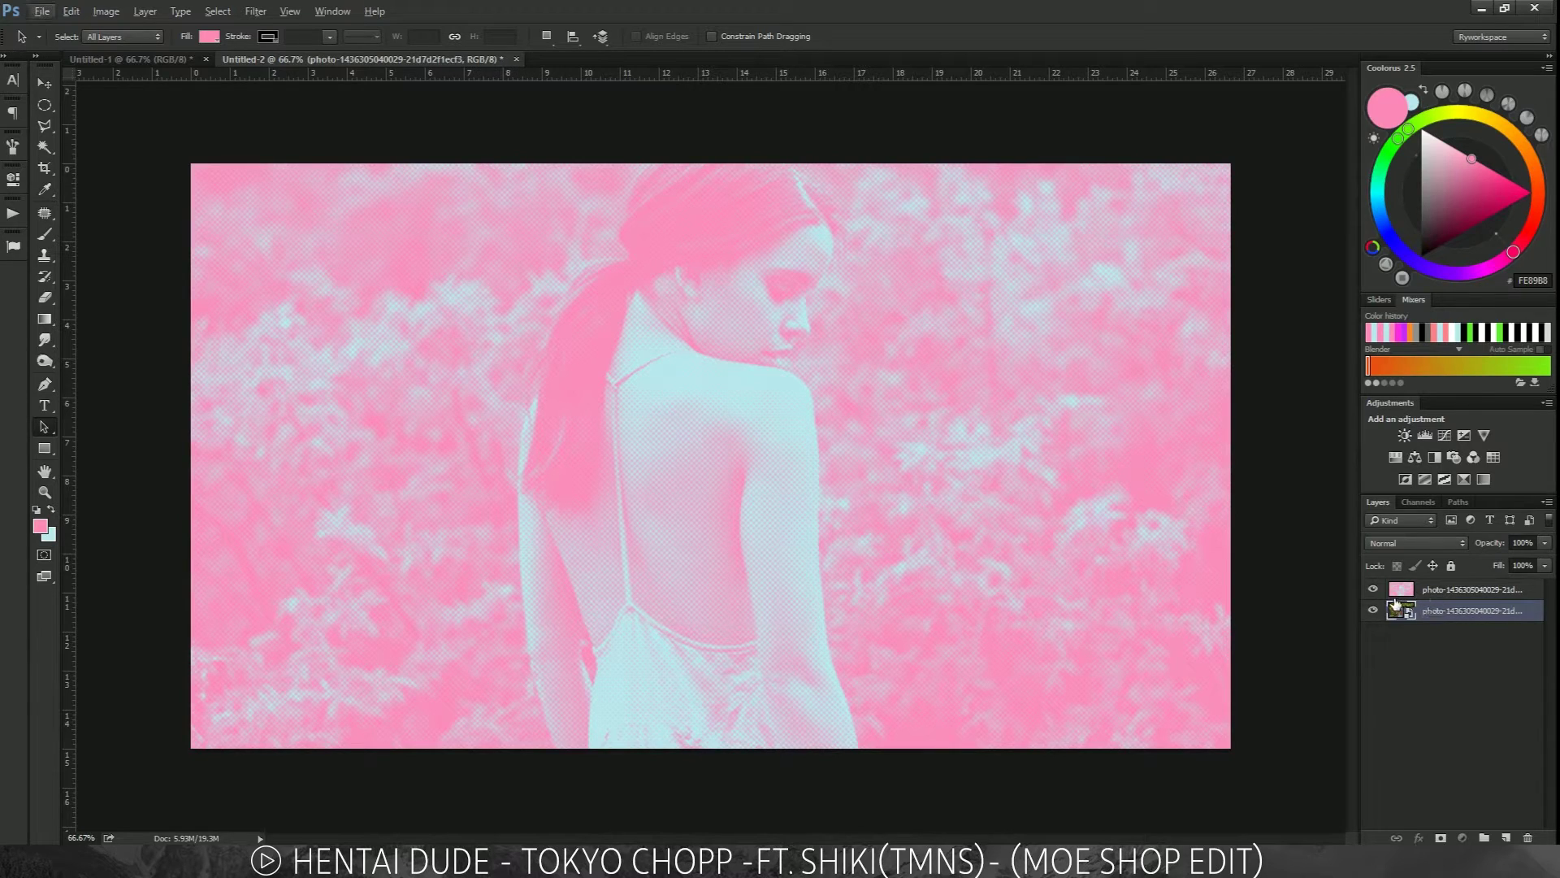
key(ctrl+j)
click(1373, 589)
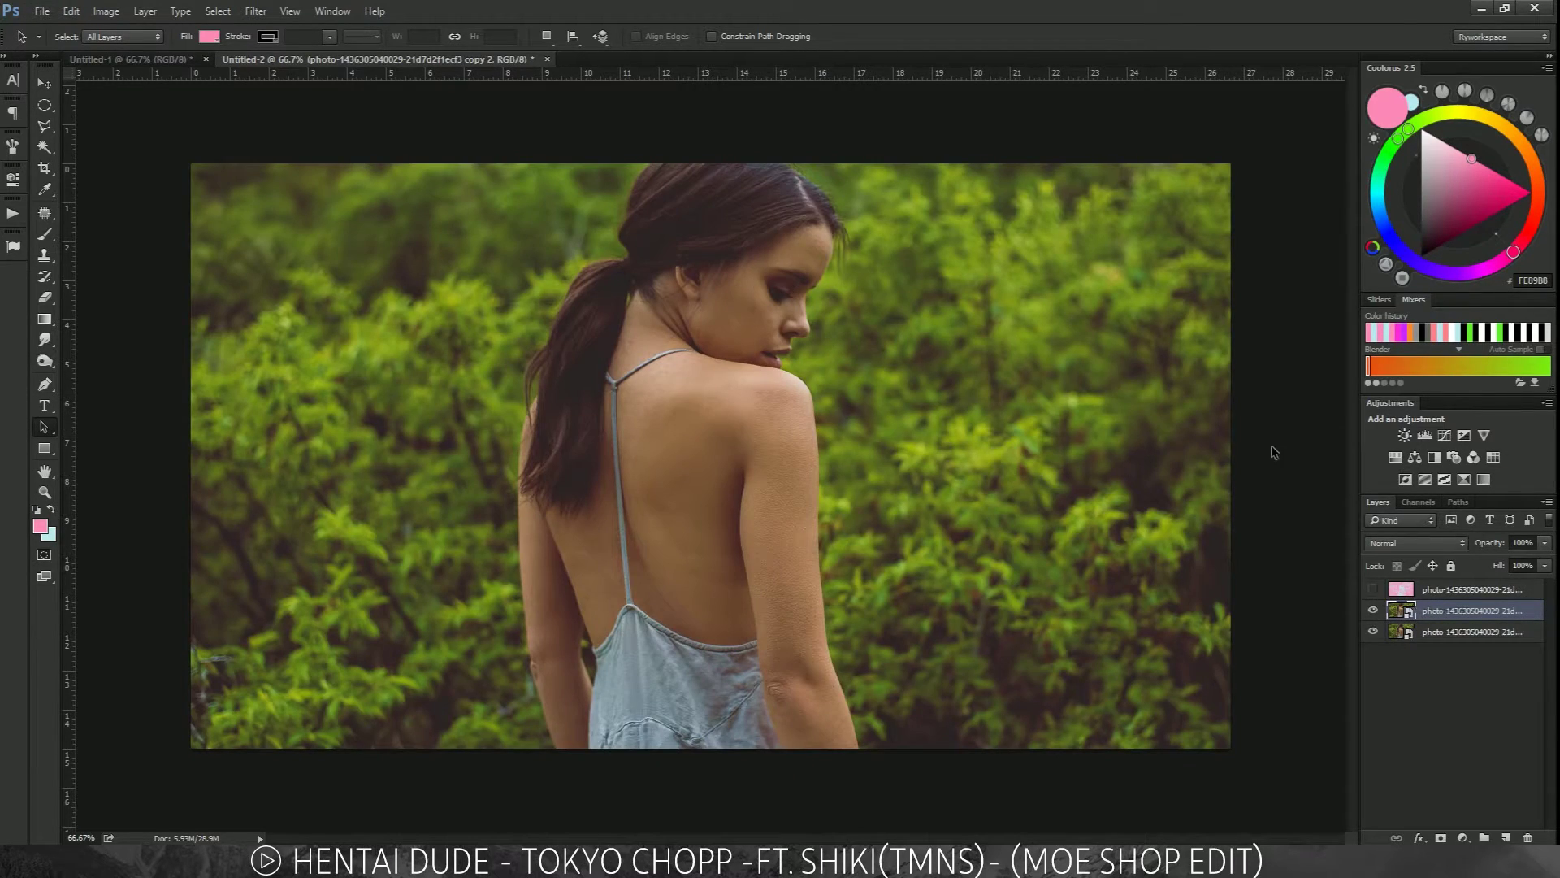
Rasterize the new photo copy and reset the foreground and background colours to the default black and white
right_click(1420, 608)
right_click(1420, 607)
click(1297, 423)
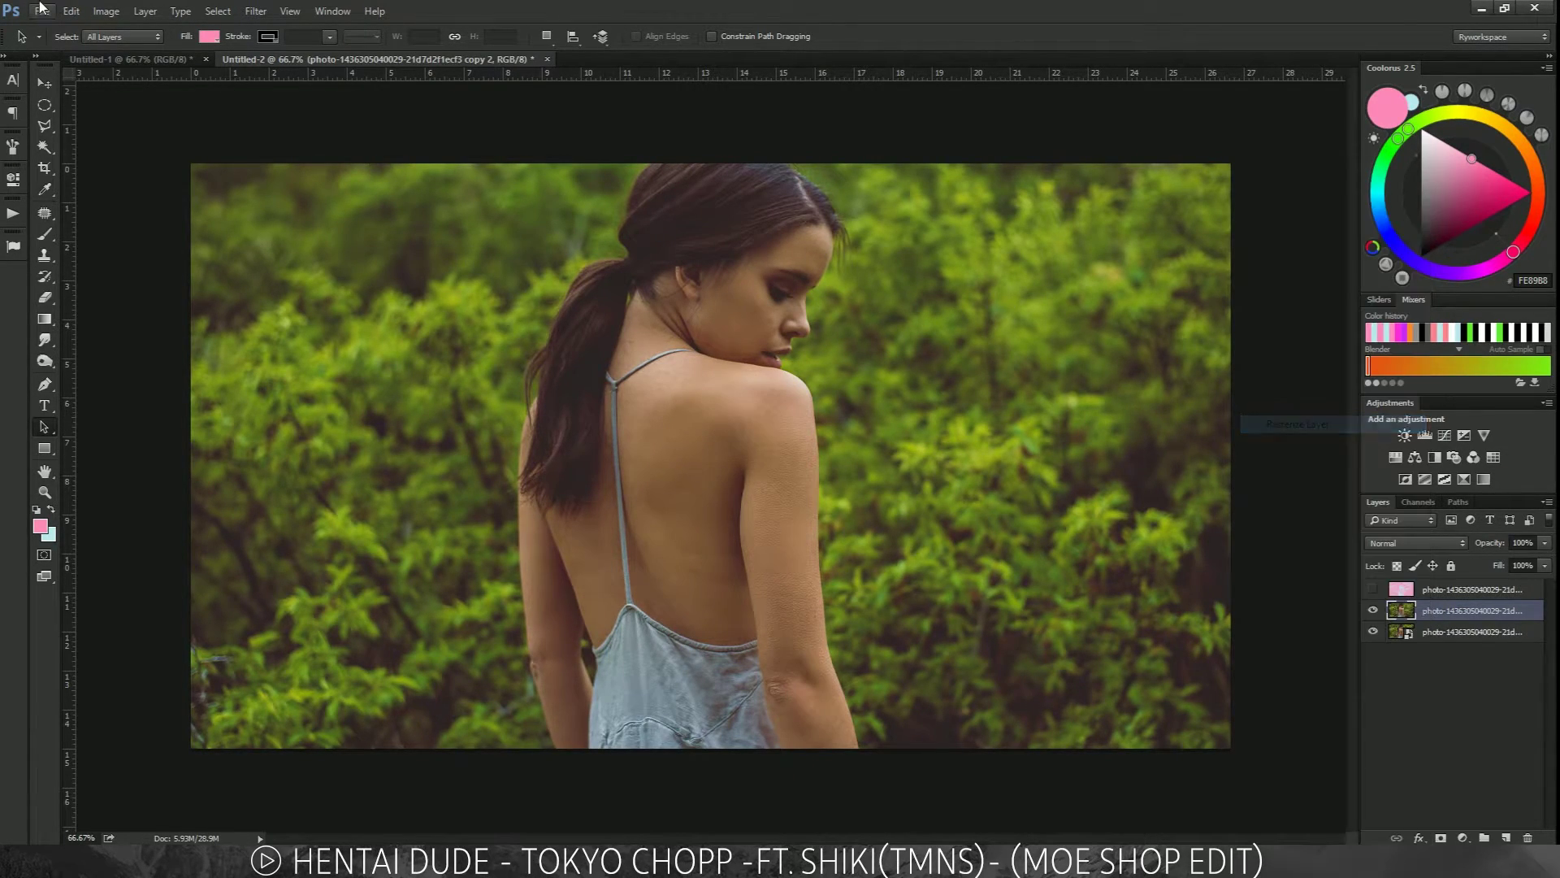
key(d)
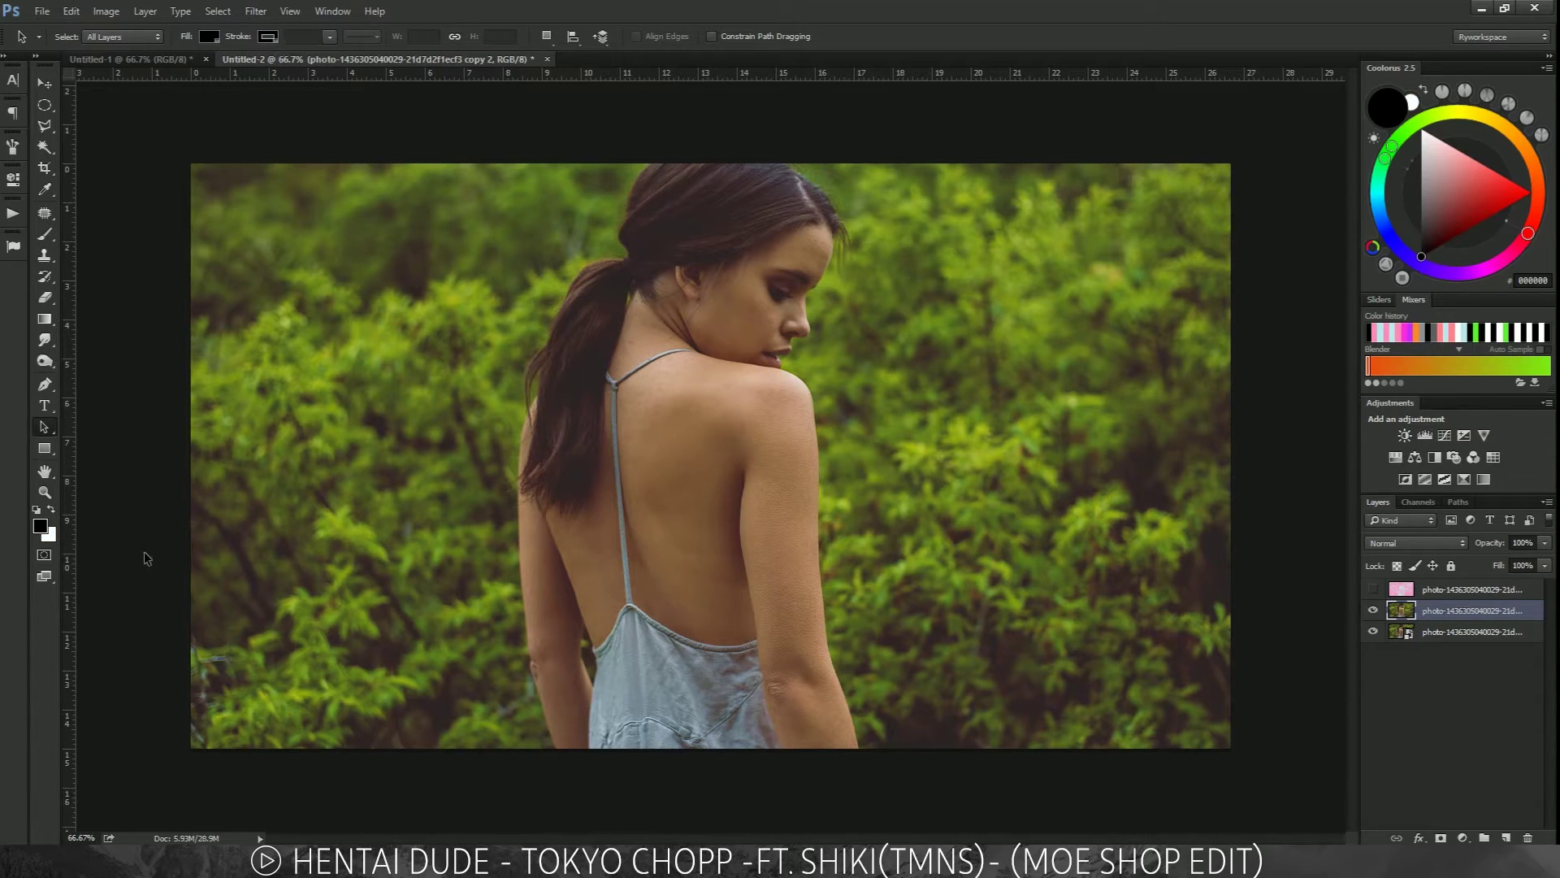
Try the Halftone Pattern filter on the photo copy with white as foreground and black as background, without applying it
key(x)
click(256, 10)
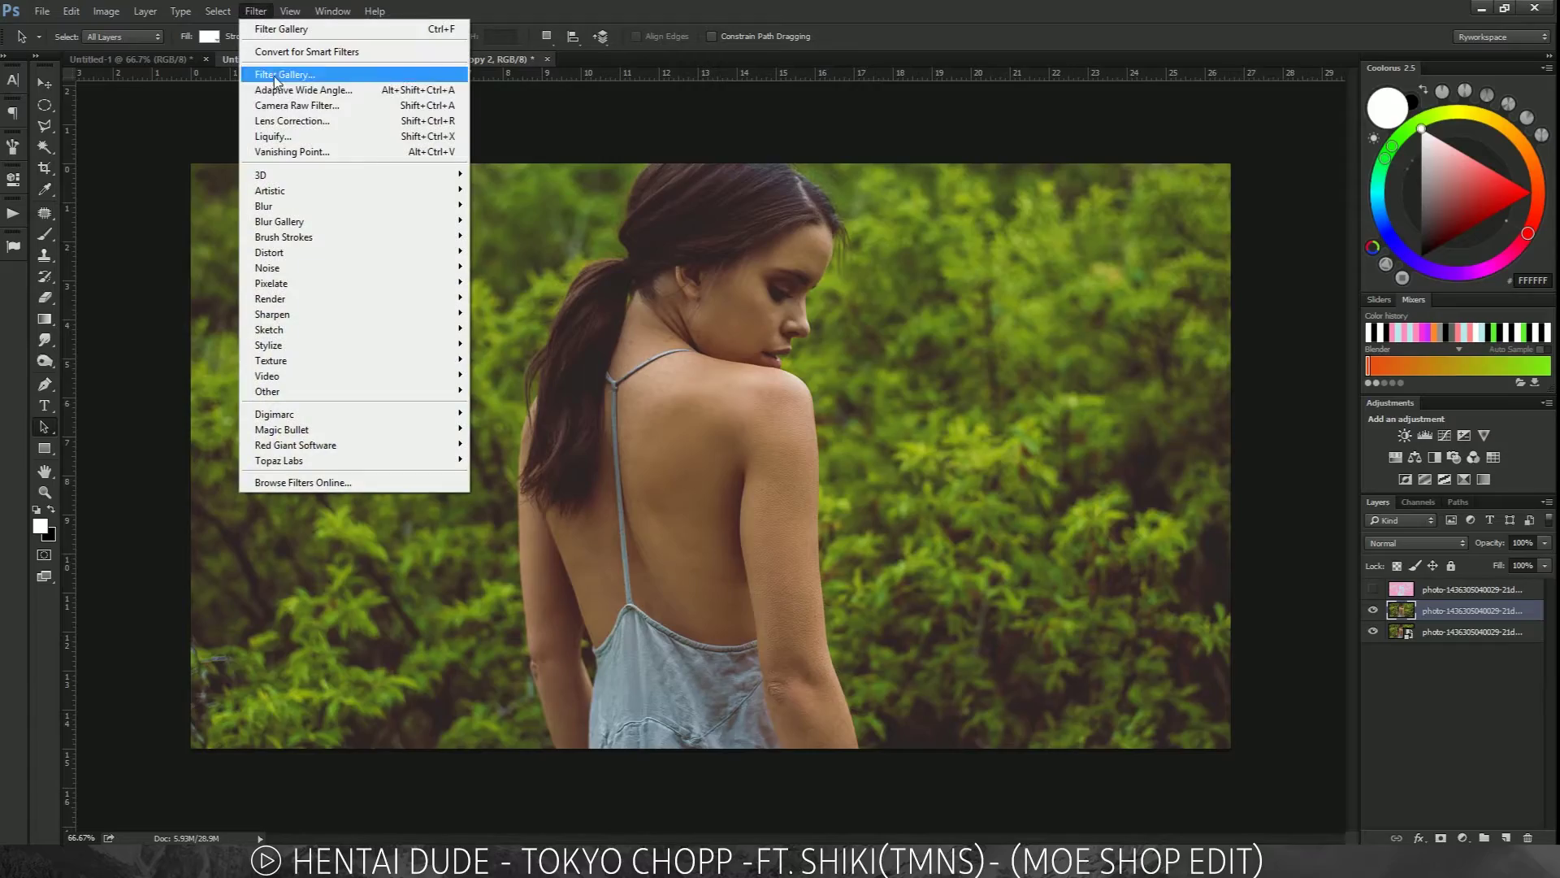
click(287, 78)
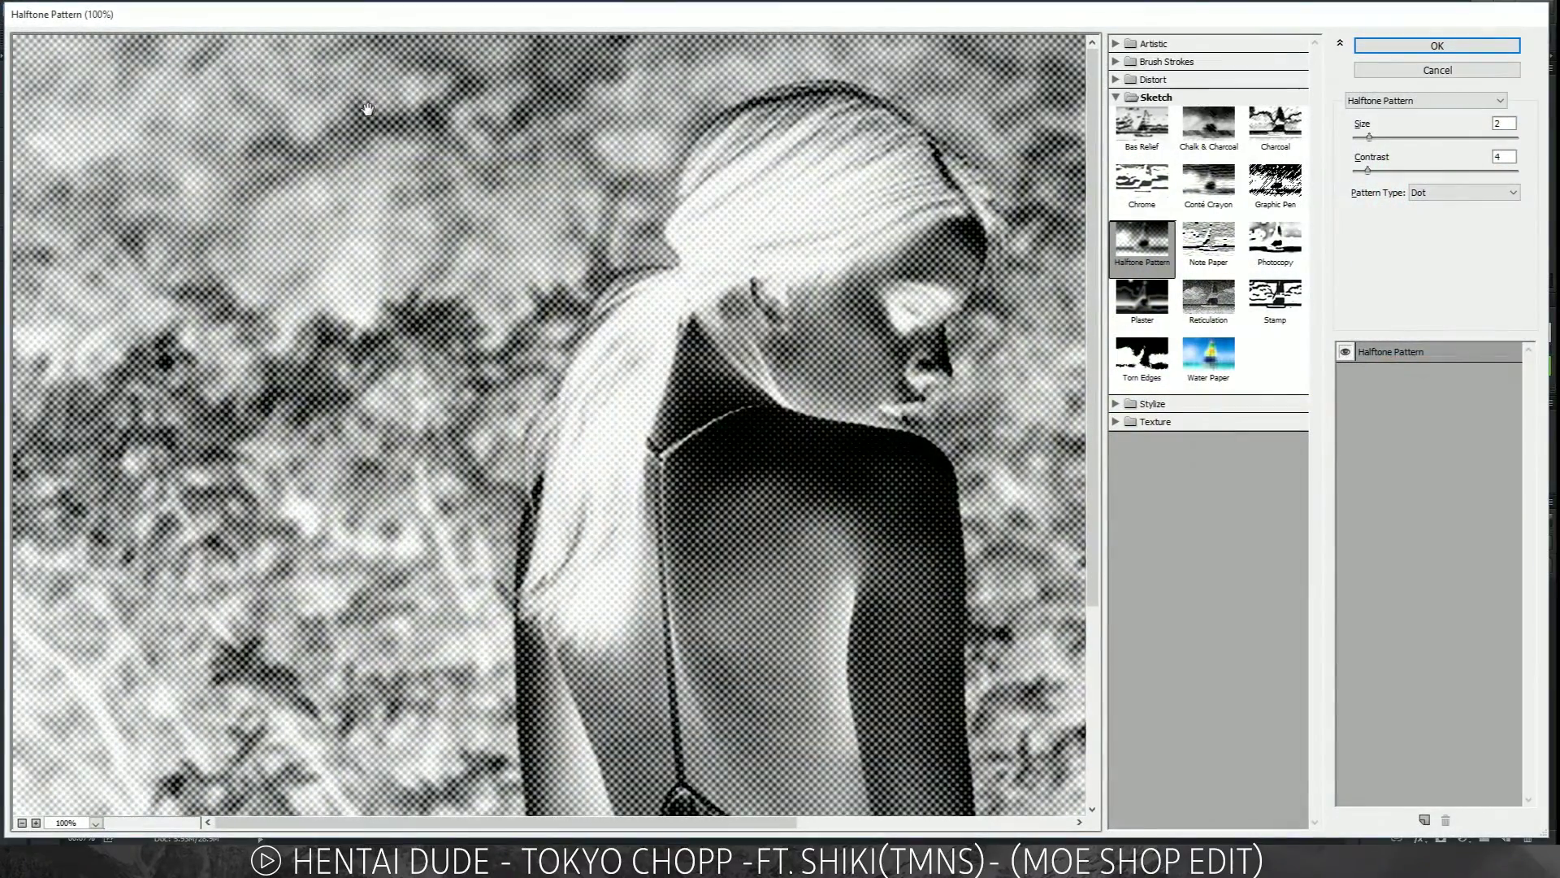
key(Escape)
Preview the Halftone Pattern filter with black as foreground and white as background, without applying it
key(x)
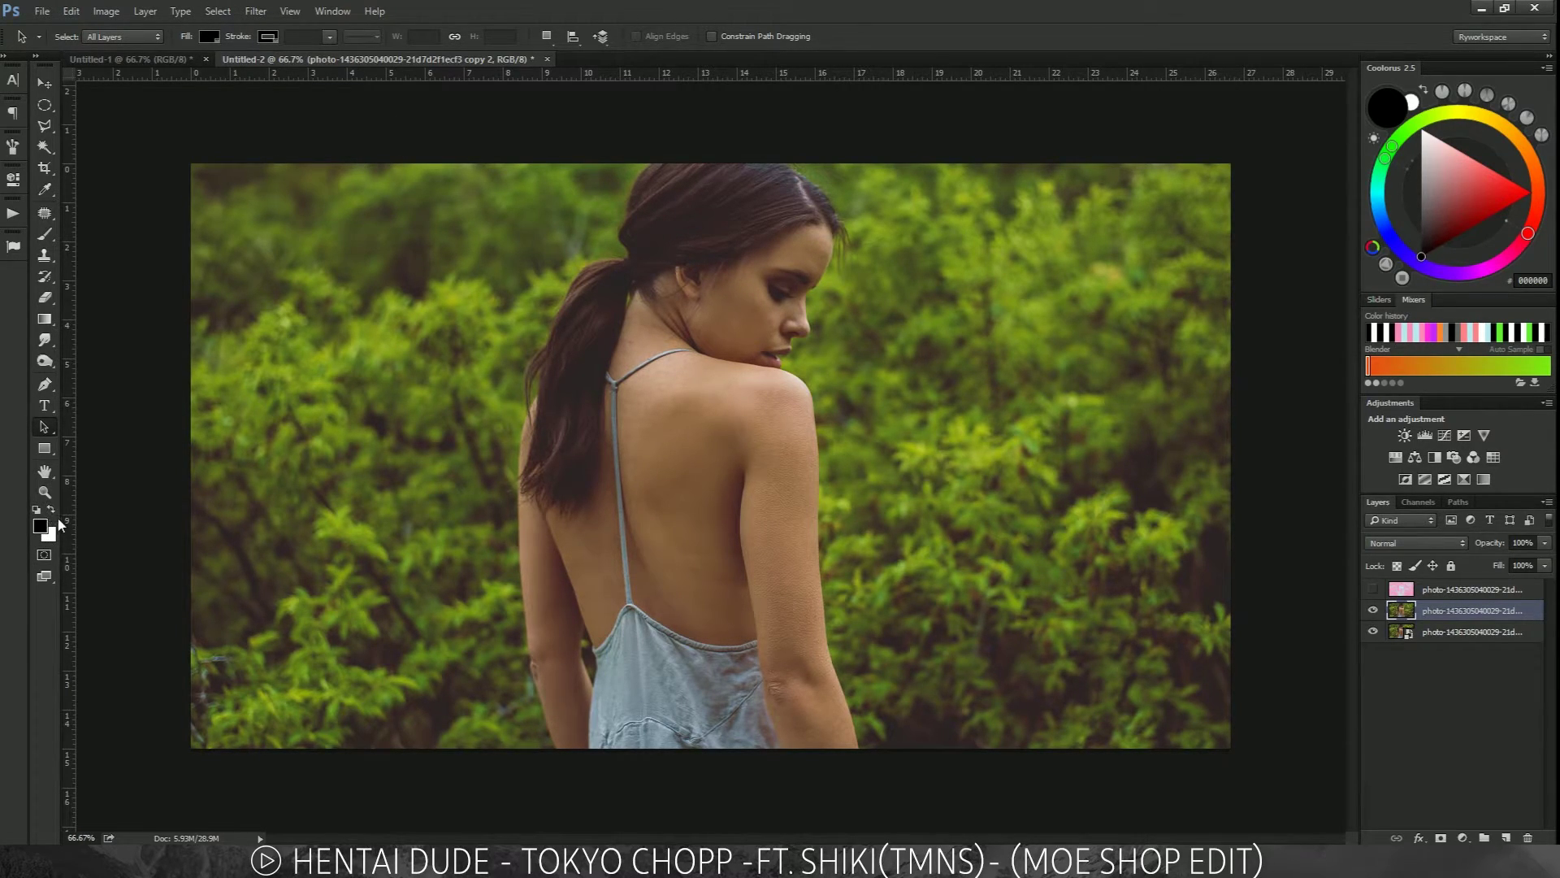
click(255, 10)
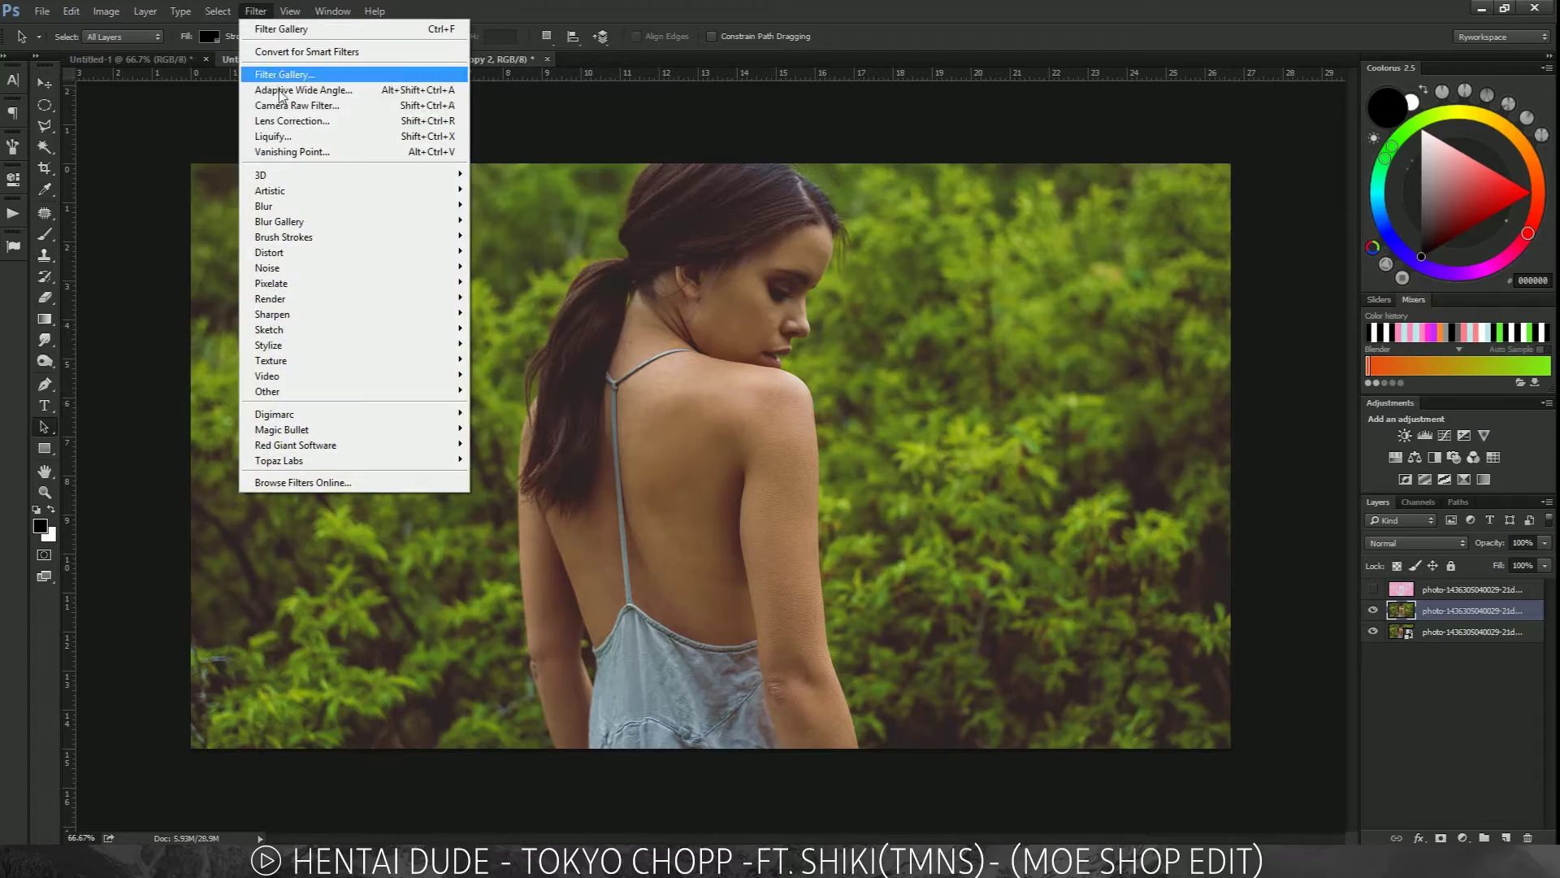
click(285, 75)
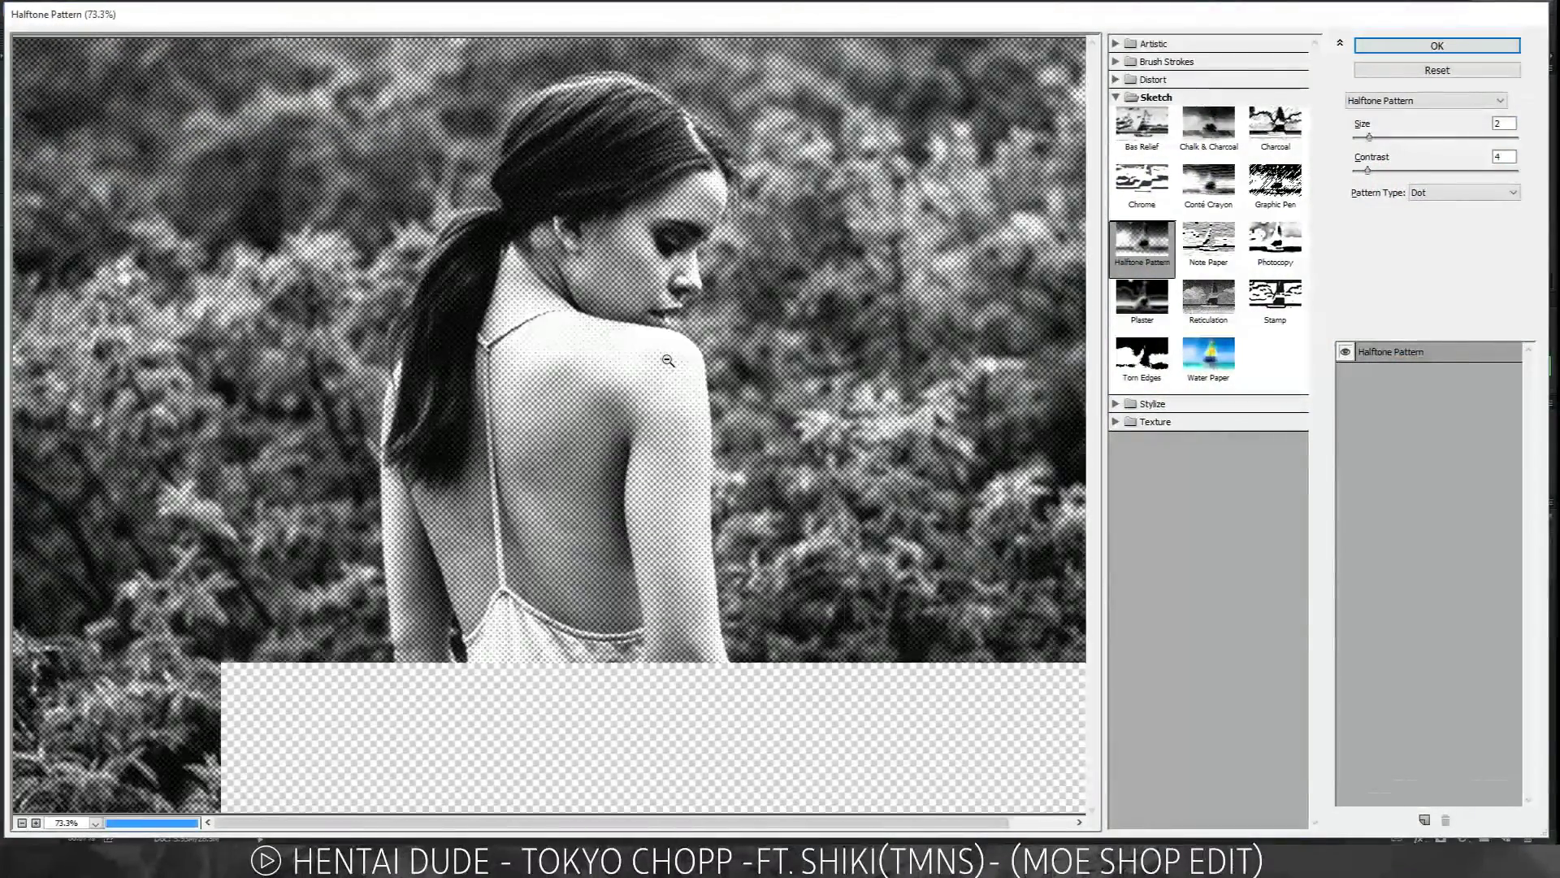
alt+click(668, 360)
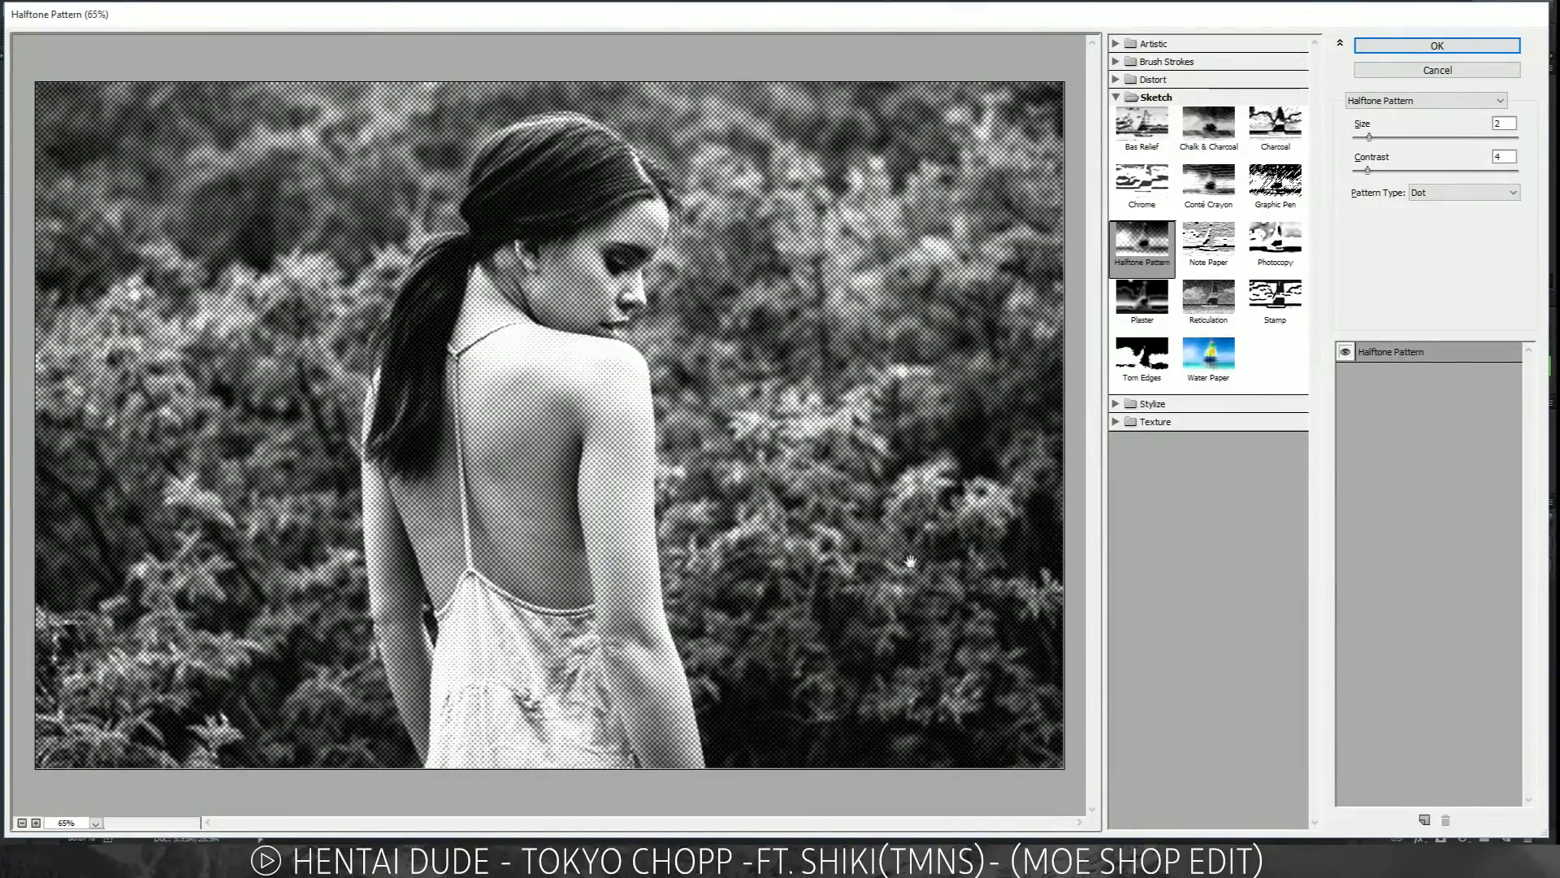
ctrl+click(527, 470)
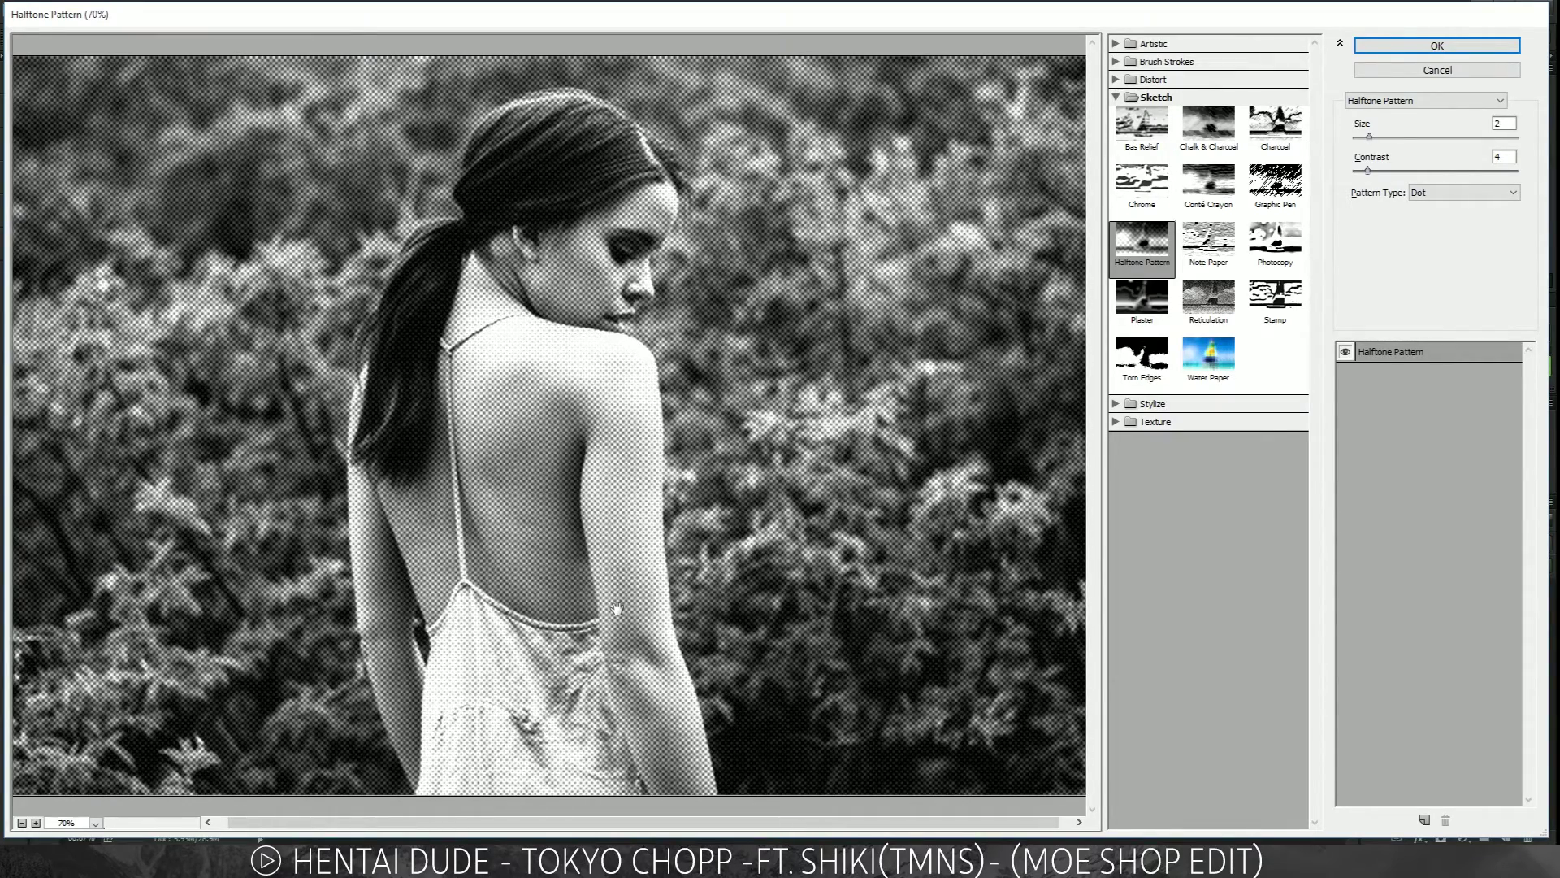
key(Escape)
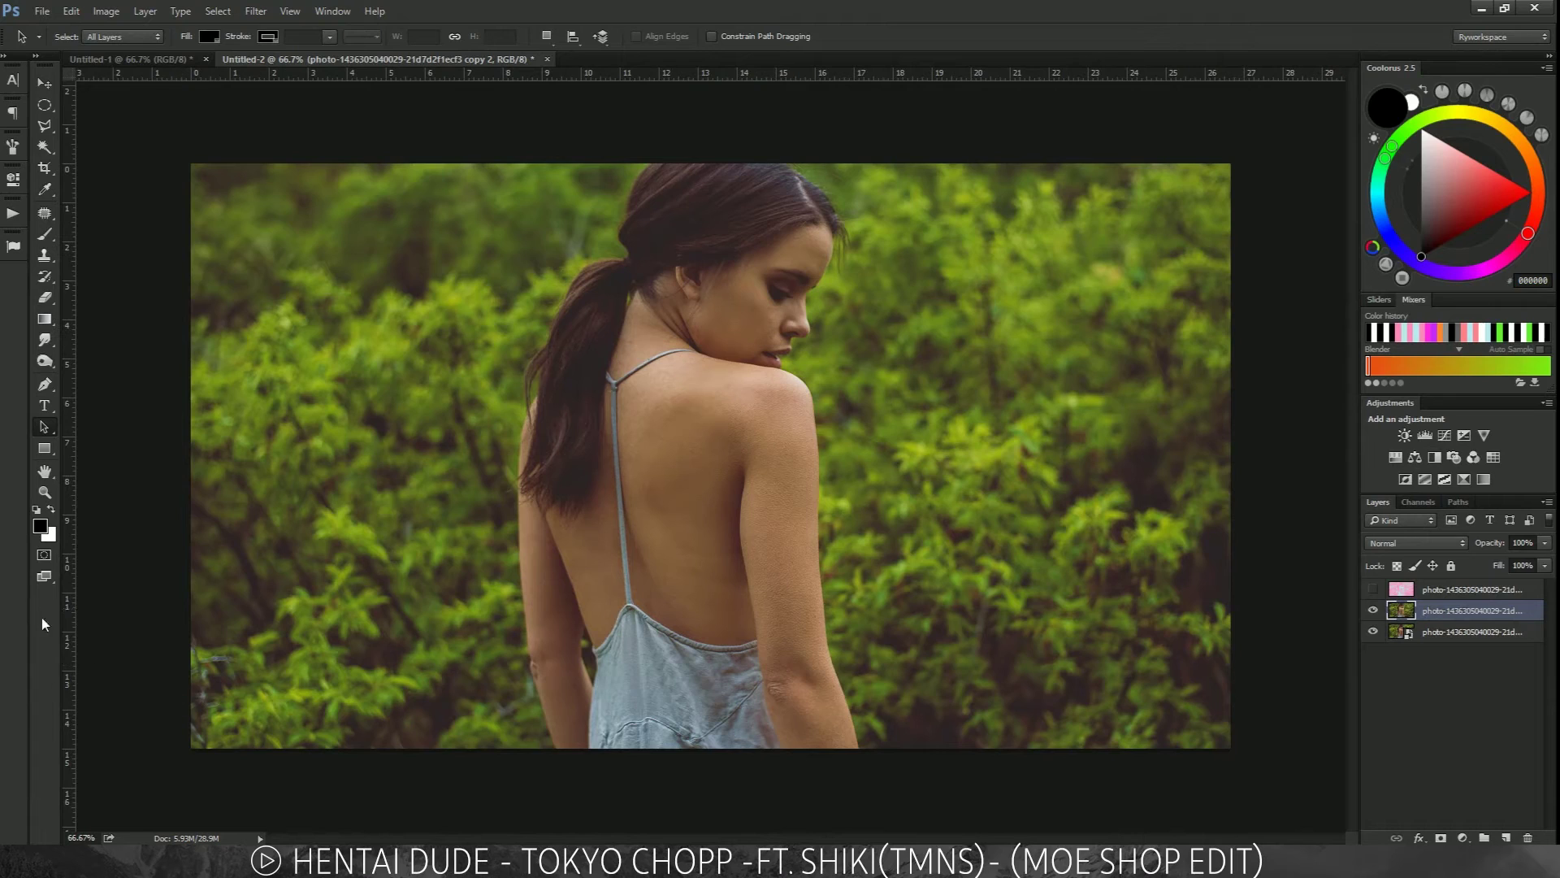
Set the foreground colour to red cb0e0e and the background colour to light blue
click(40, 528)
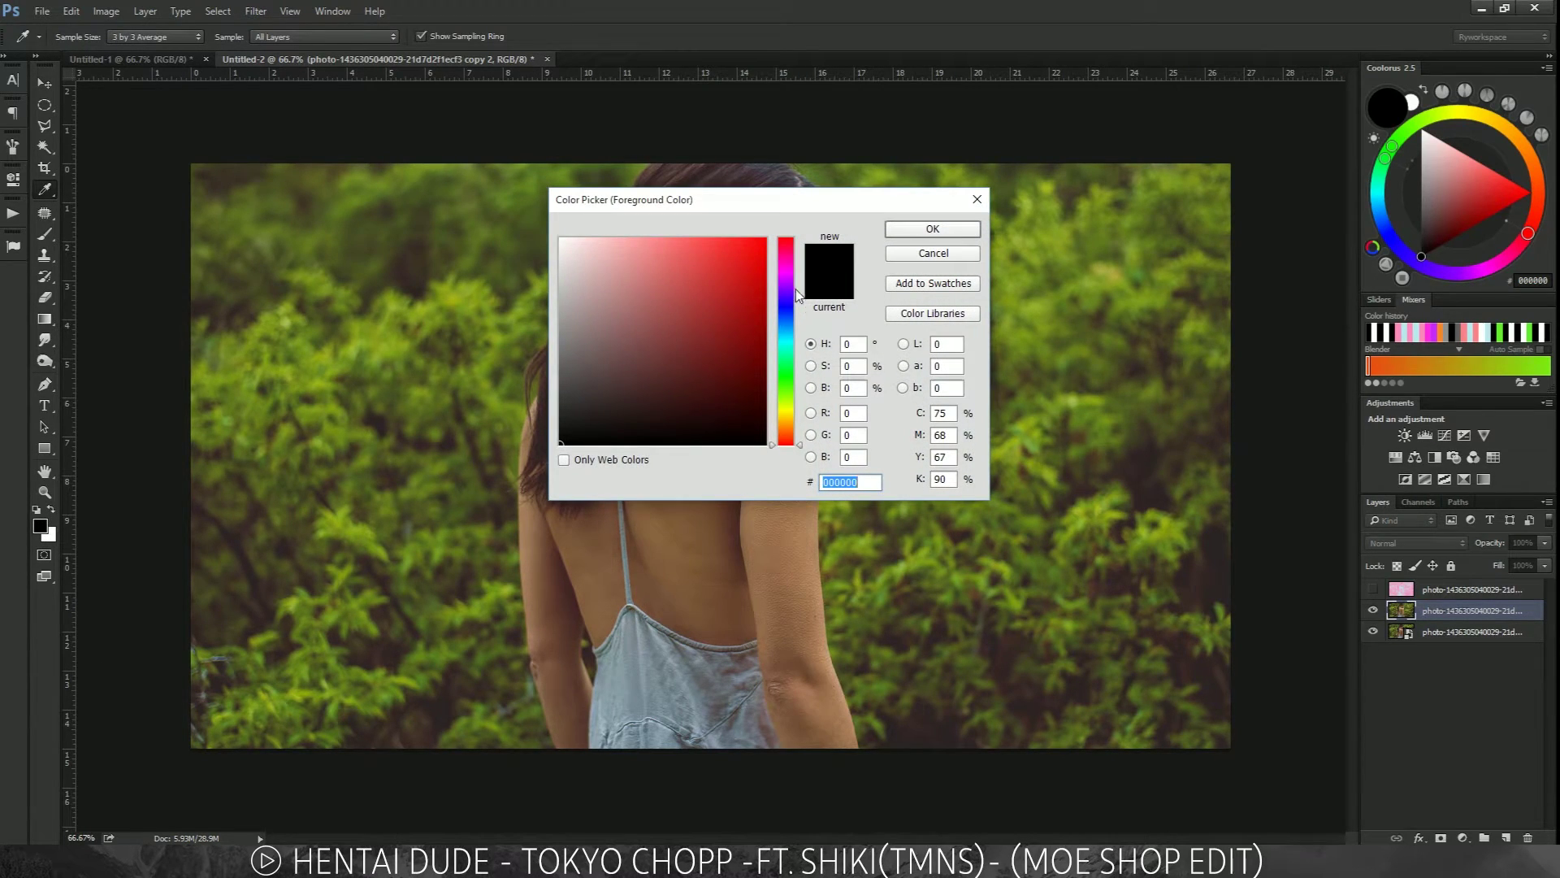
text(cb0e0e)
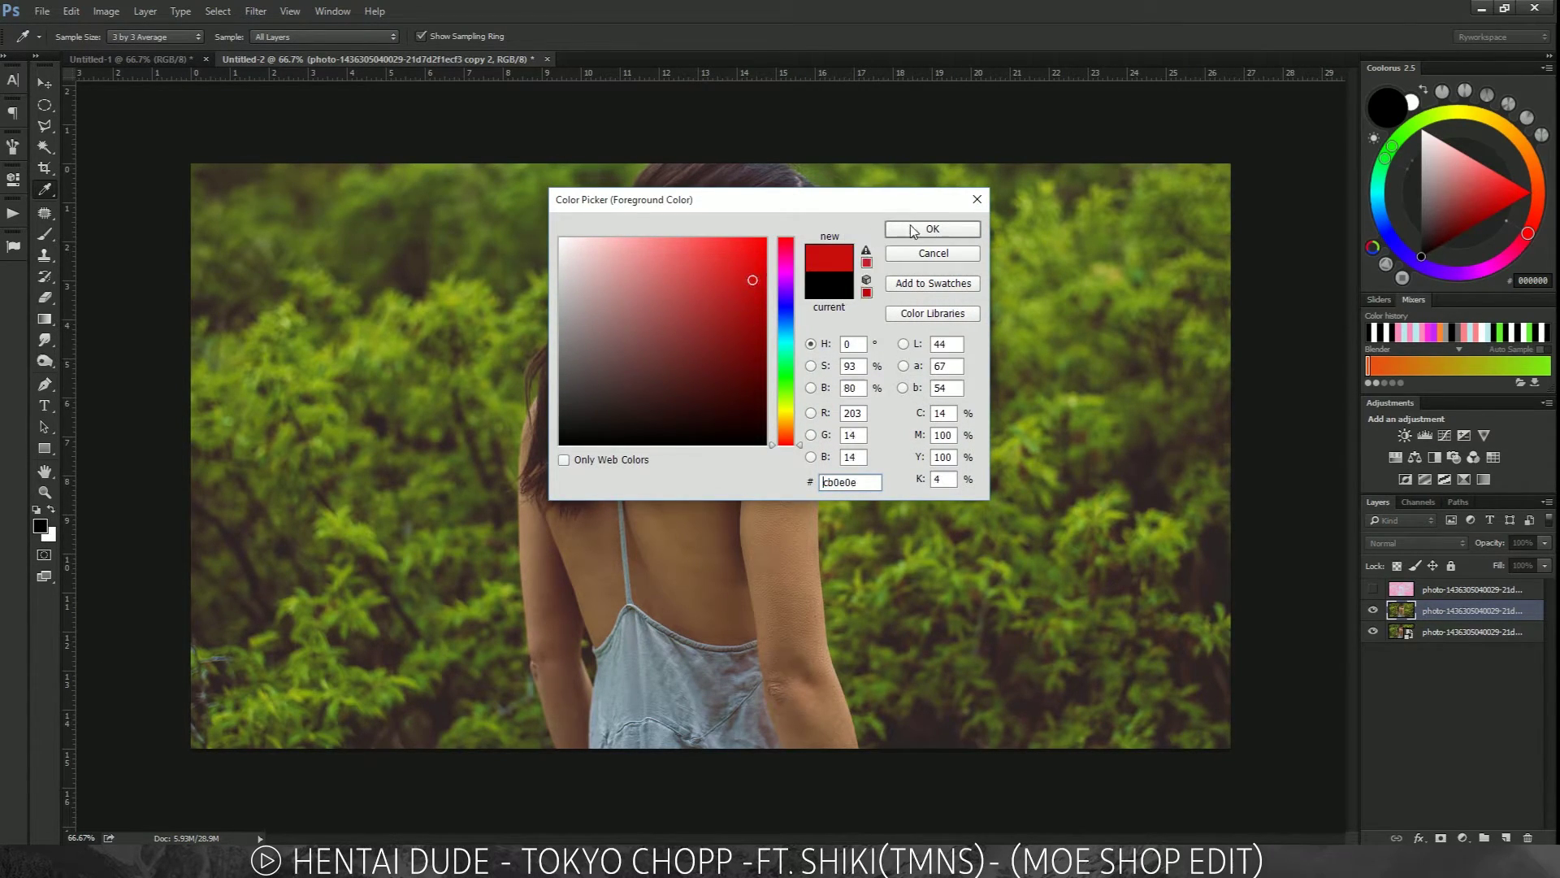
key(Return)
key(x)
click(40, 526)
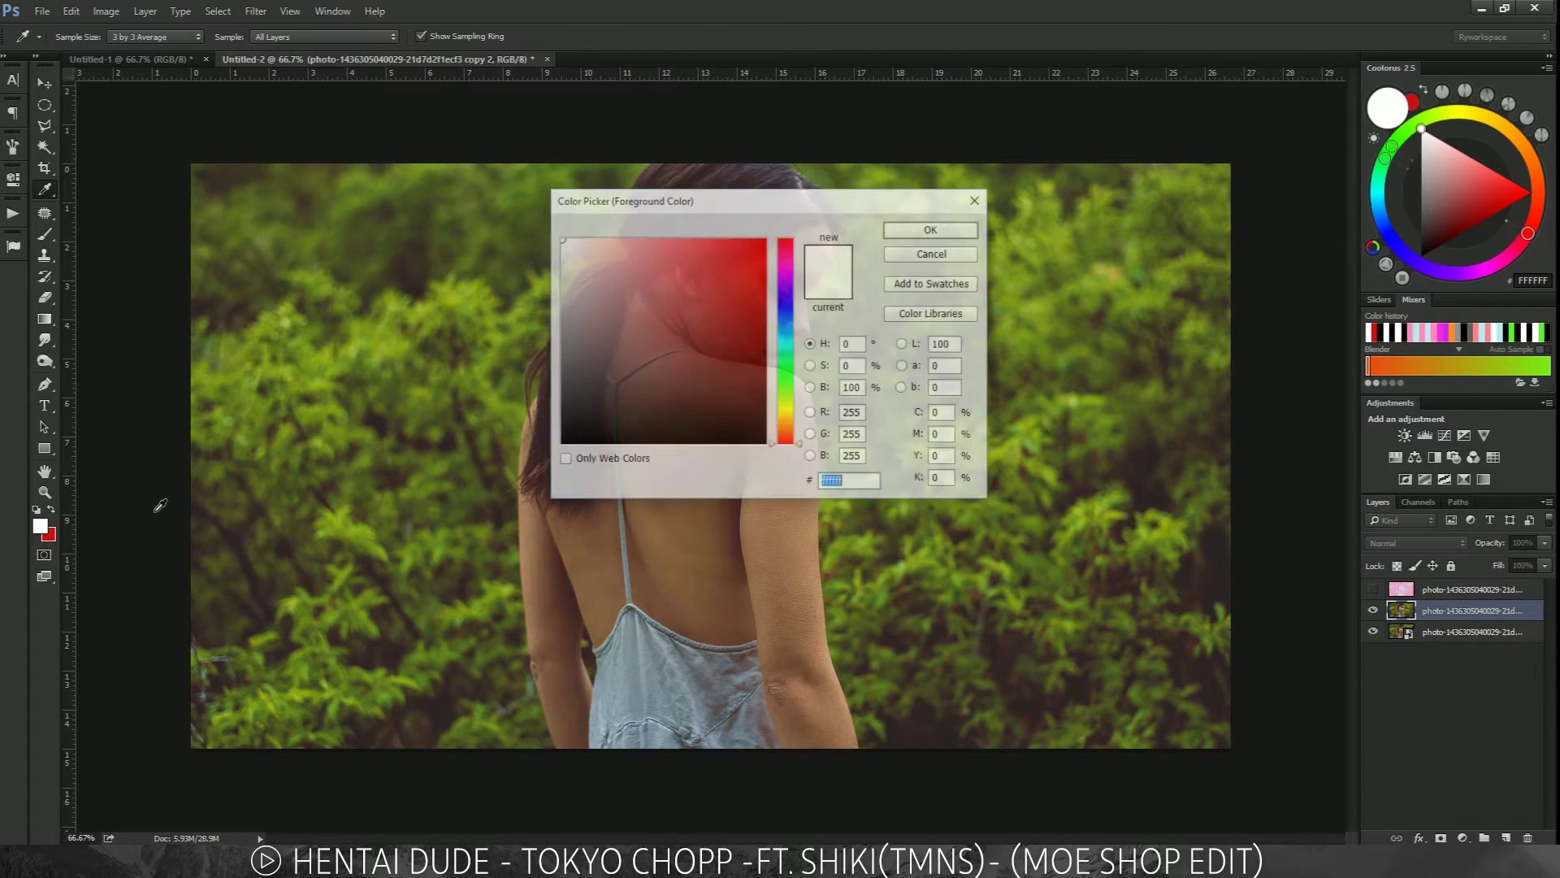
drag(783, 302, 783, 330)
drag(642, 258, 641, 217)
key(Return)
key(a)
key(x)
Preview the Halftone Pattern filter on the photo copy in red and light blue, without applying it
click(218, 10)
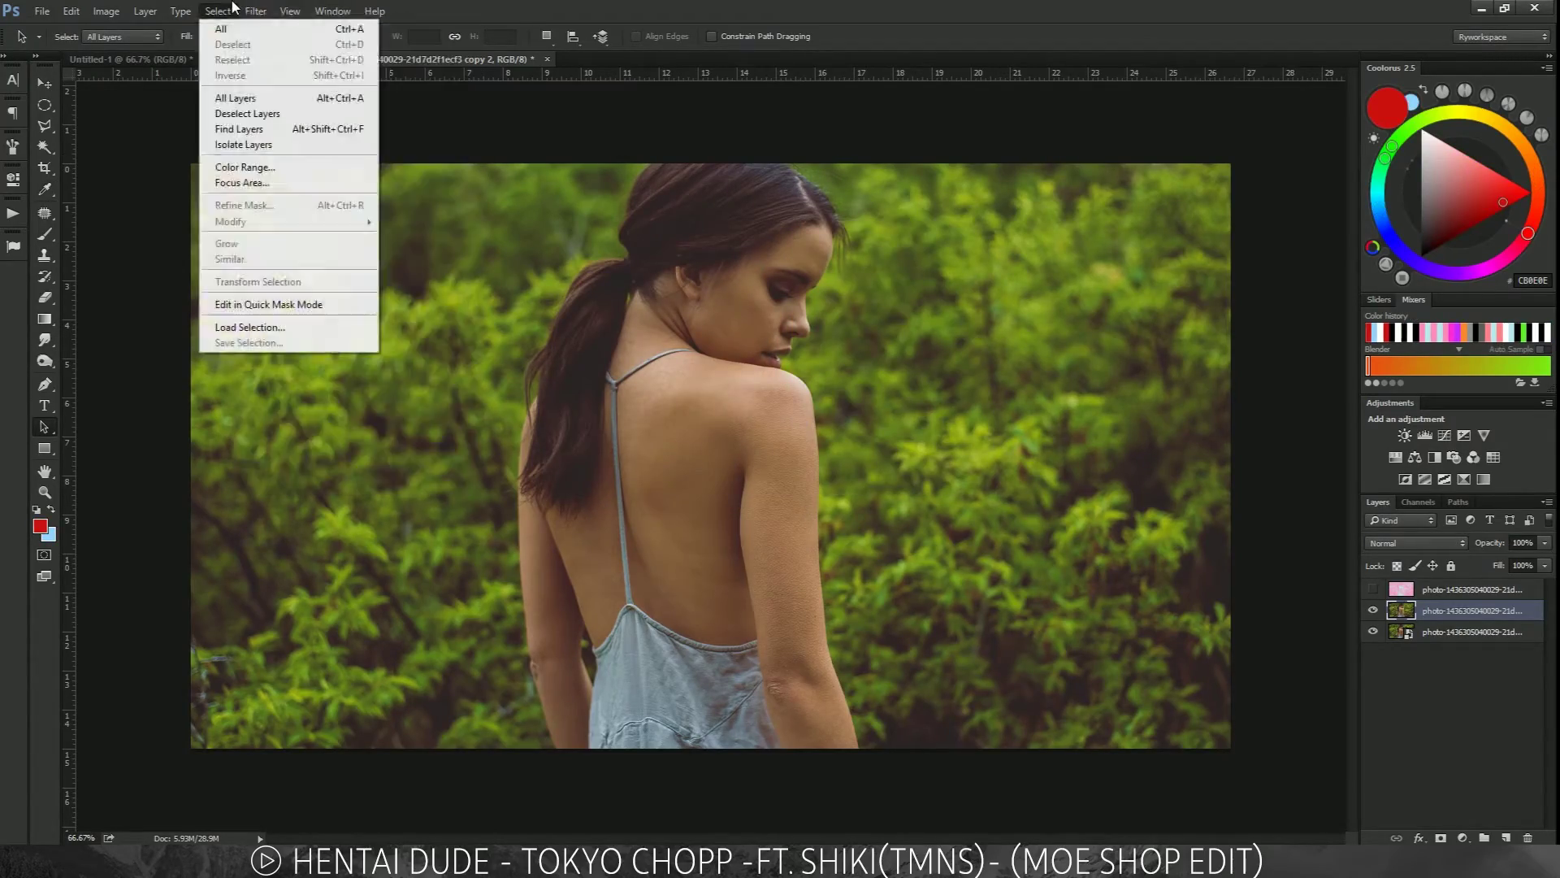
mouse_move(268, 12)
click(284, 75)
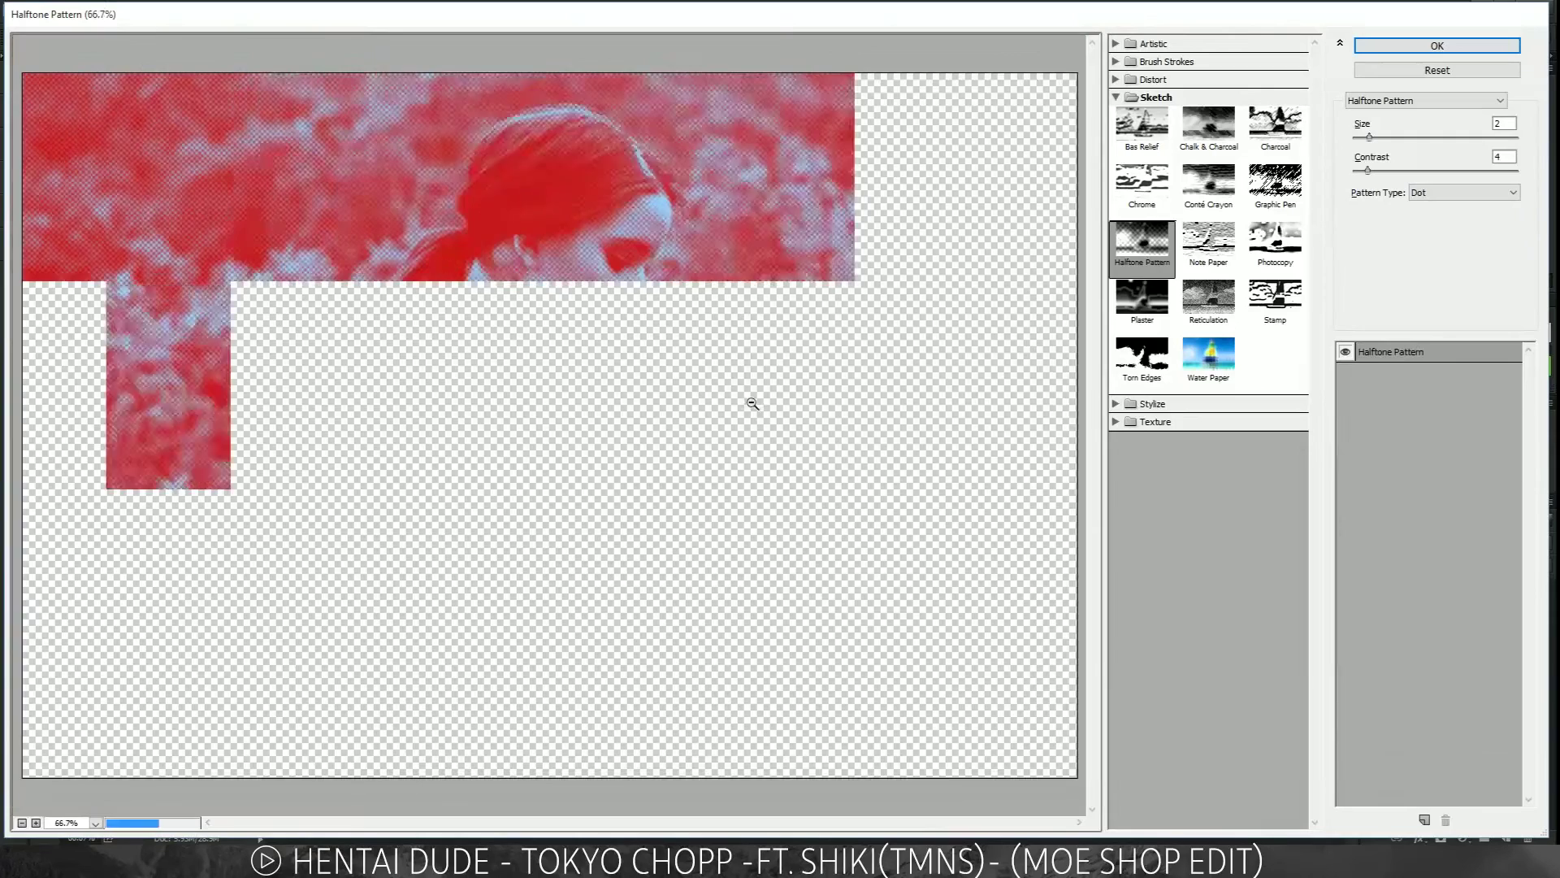
alt+click(752, 403)
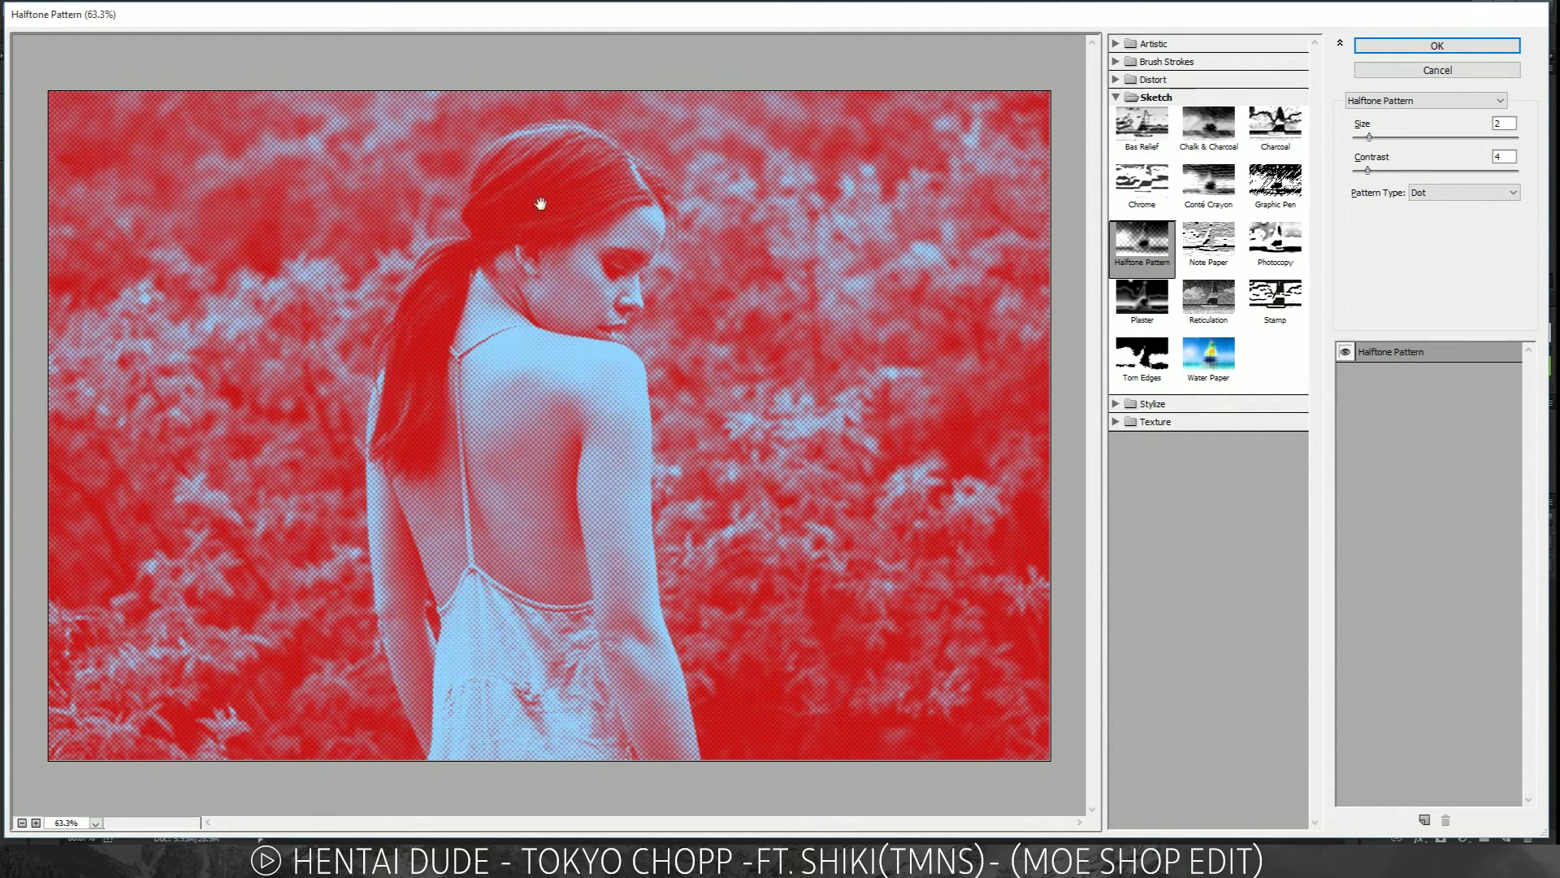
click(1475, 63)
Show the pink halftone layer and delete the rasterized photo copy beneath it
click(1373, 589)
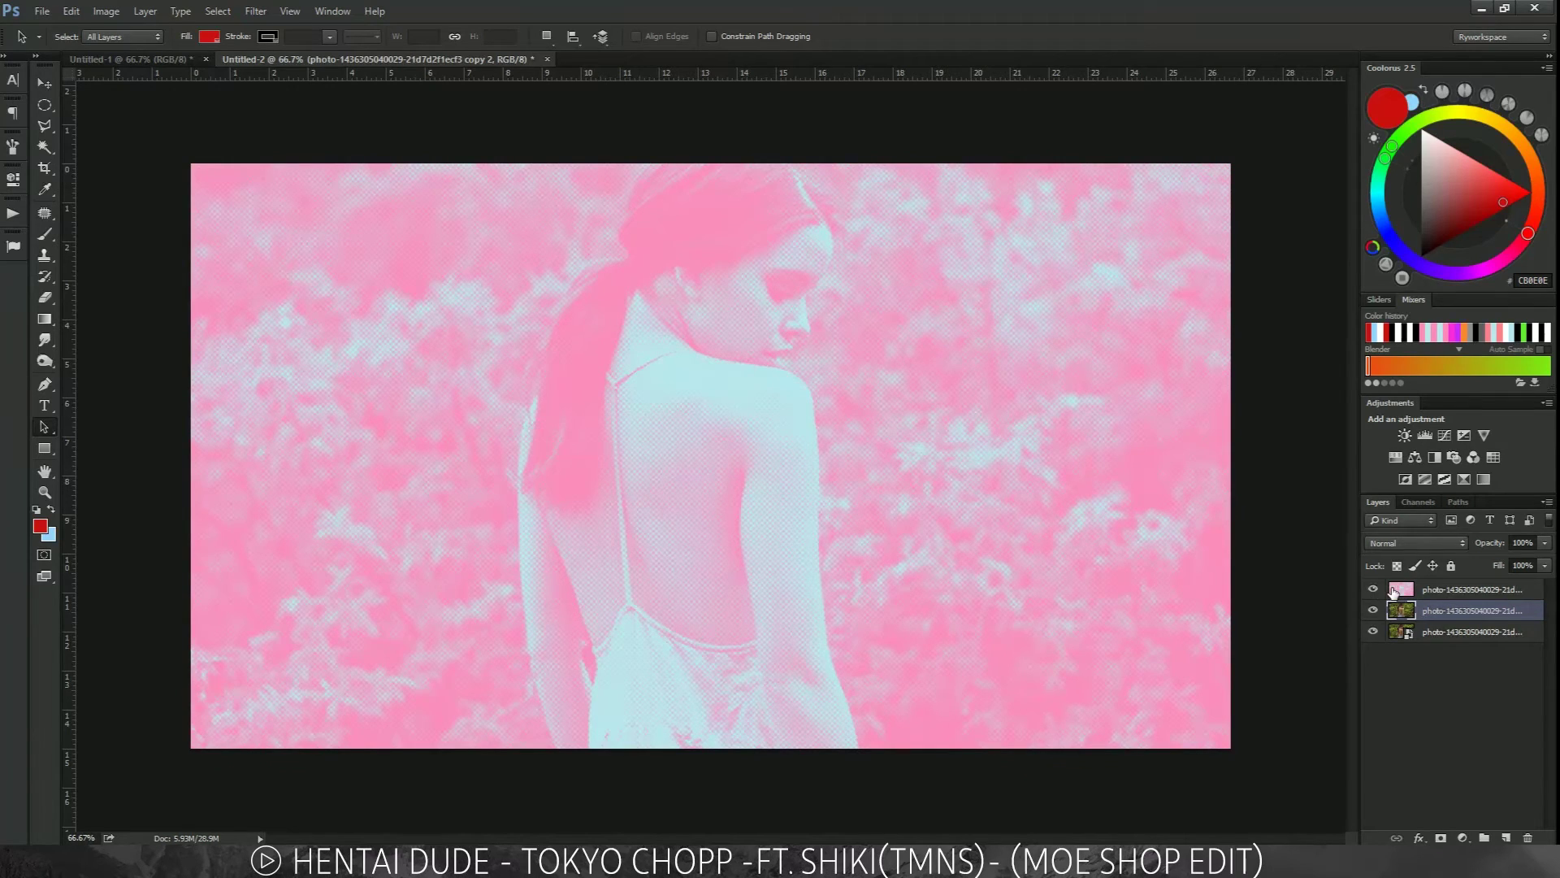
key(Delete)
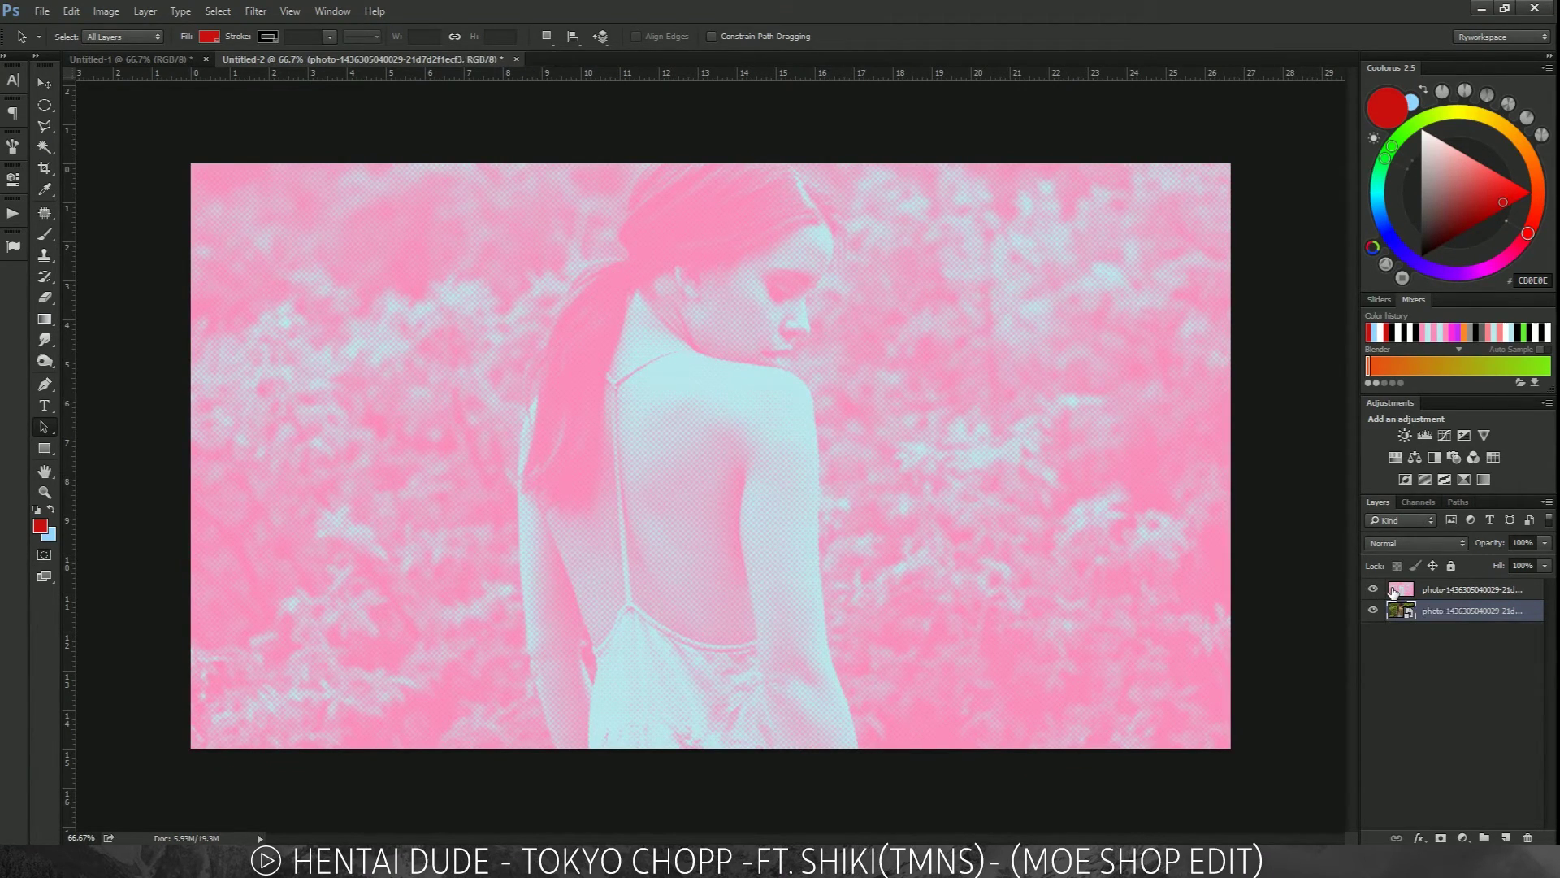
Deselect all layers and reset the foreground and background colours to the default black and white
click(1183, 394)
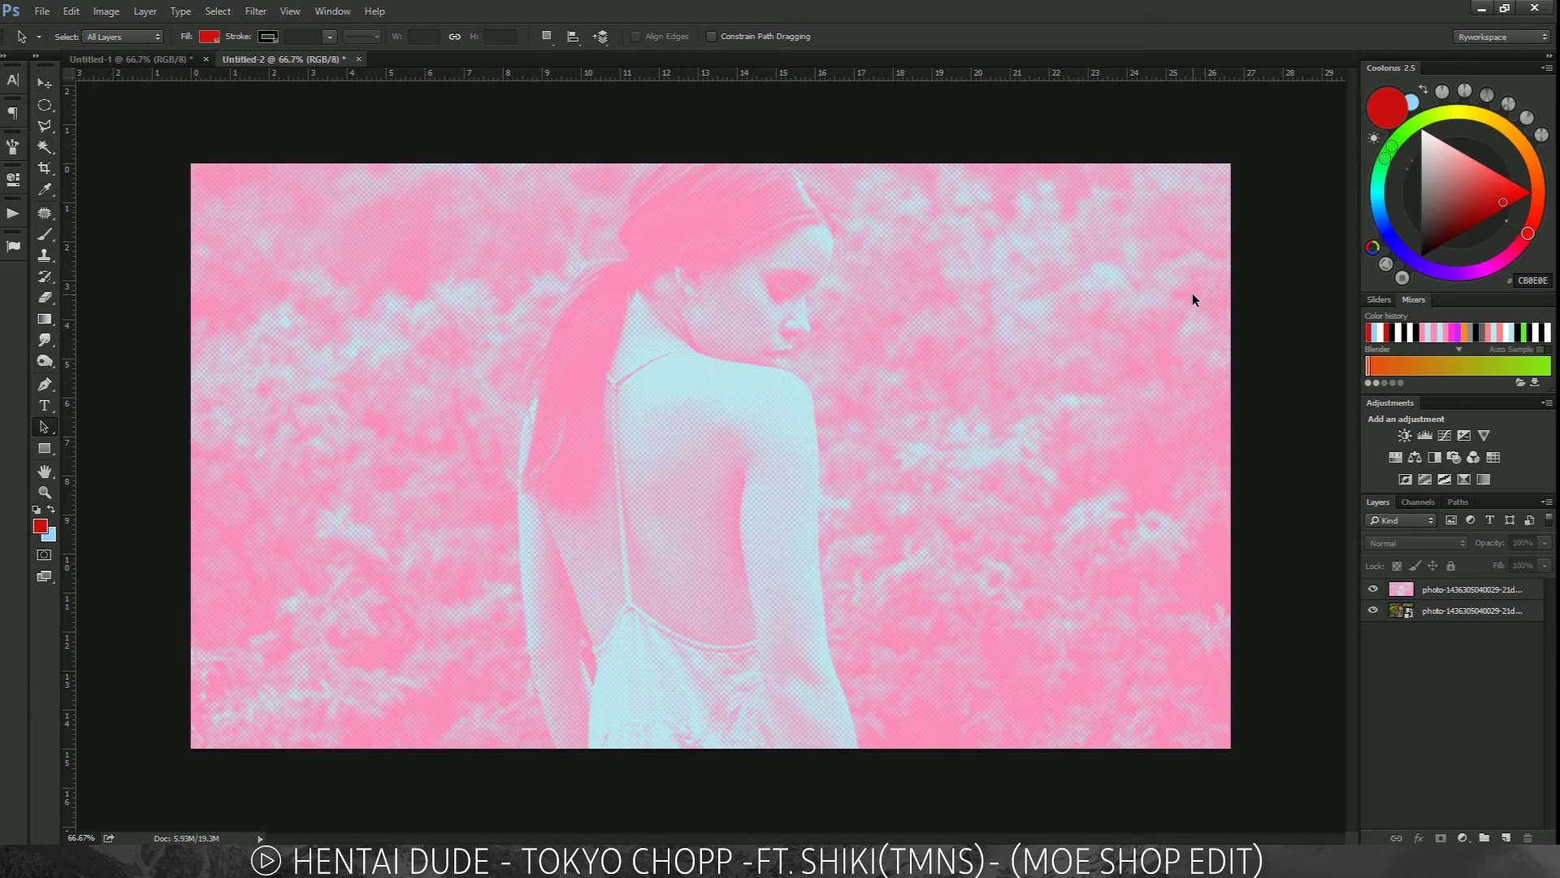
key(d)
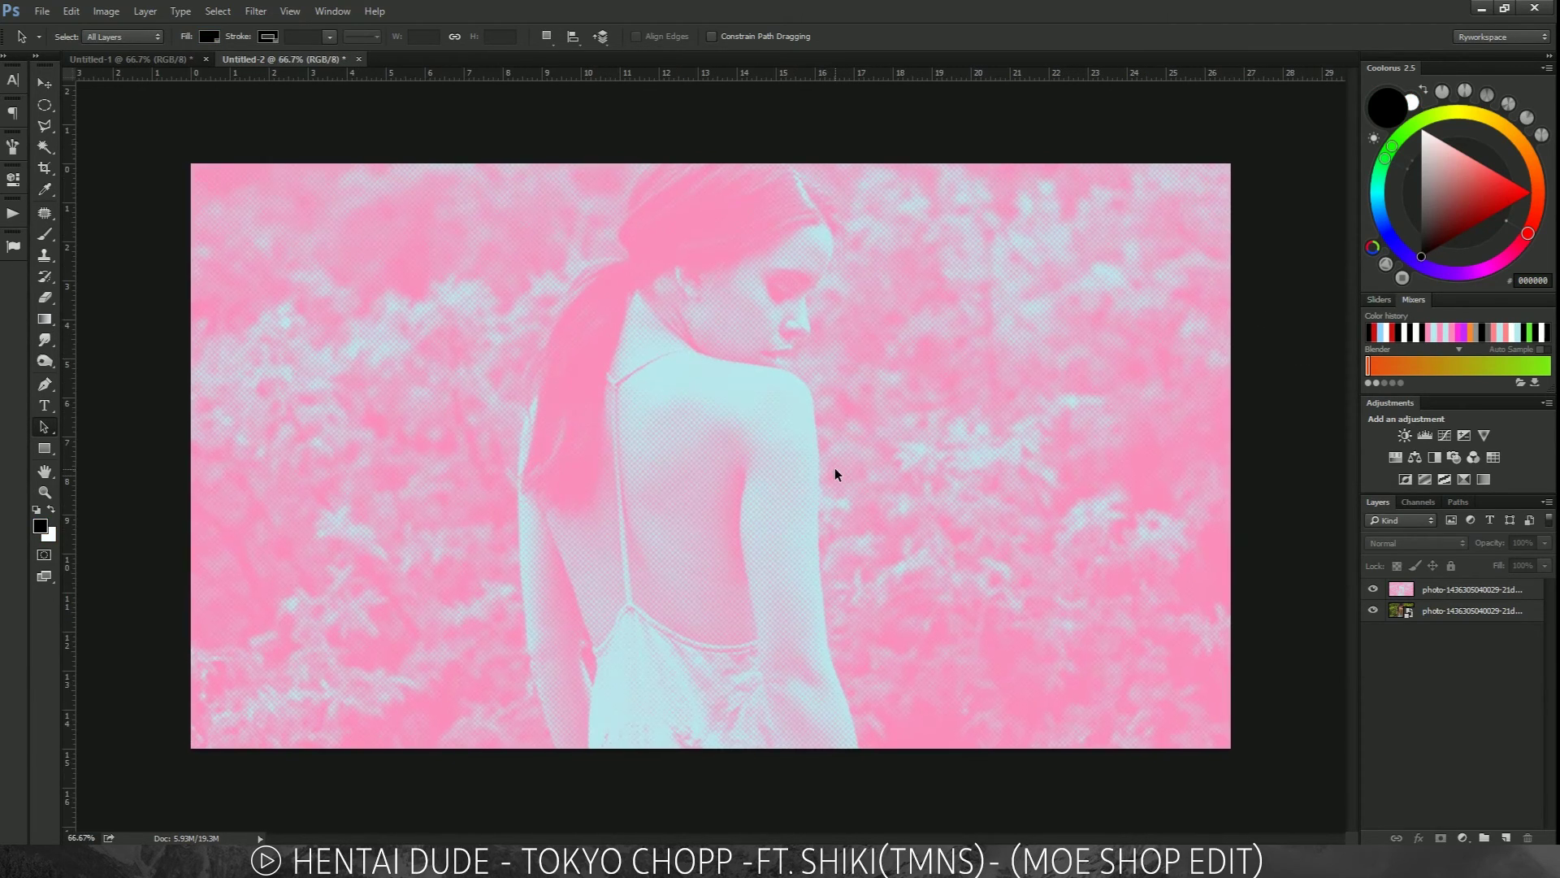